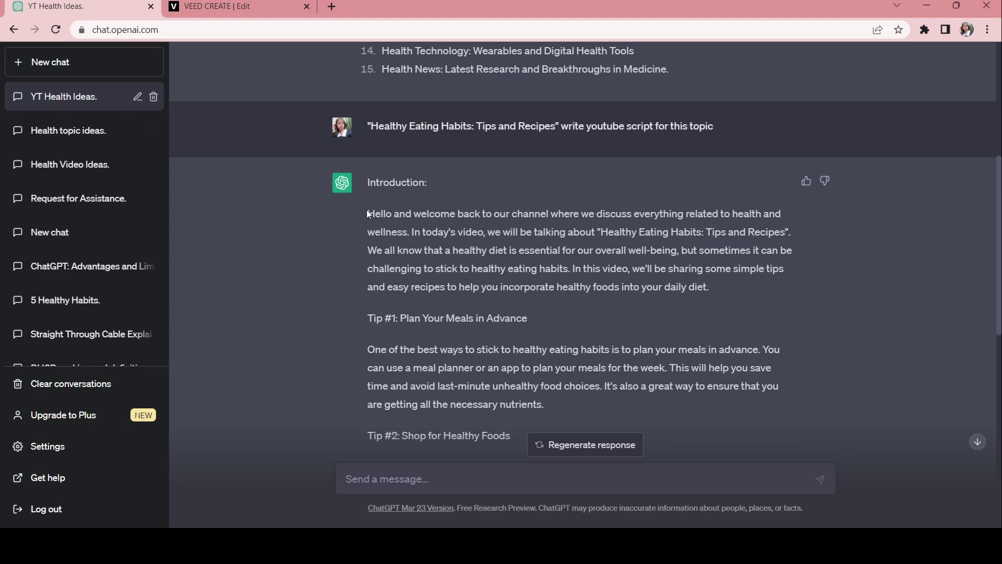
- Copy the introduction and Tip #1 of the ChatGPT script into the text-to-speech text of the VEED project
drag(368, 214, 552, 405)
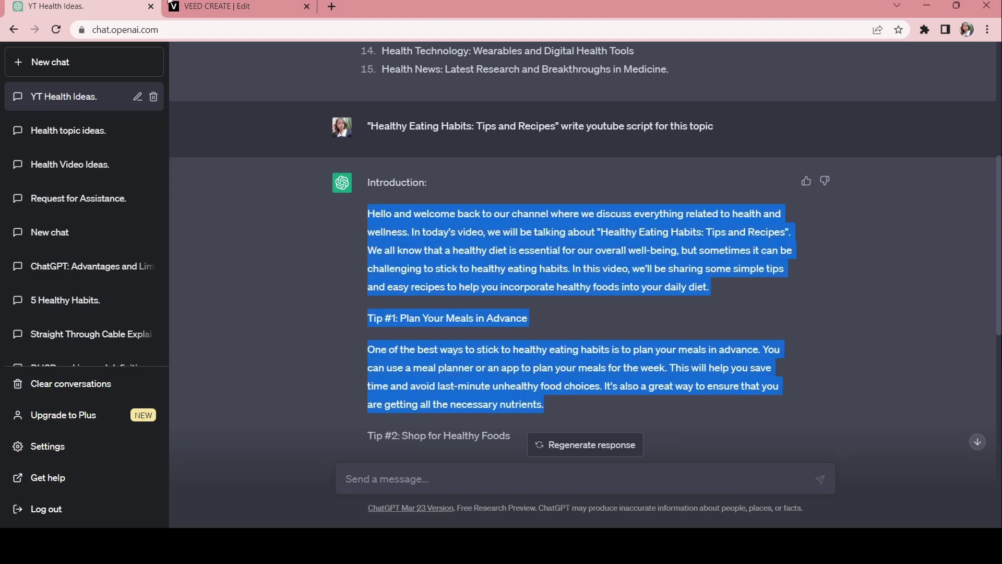
click(208, 4)
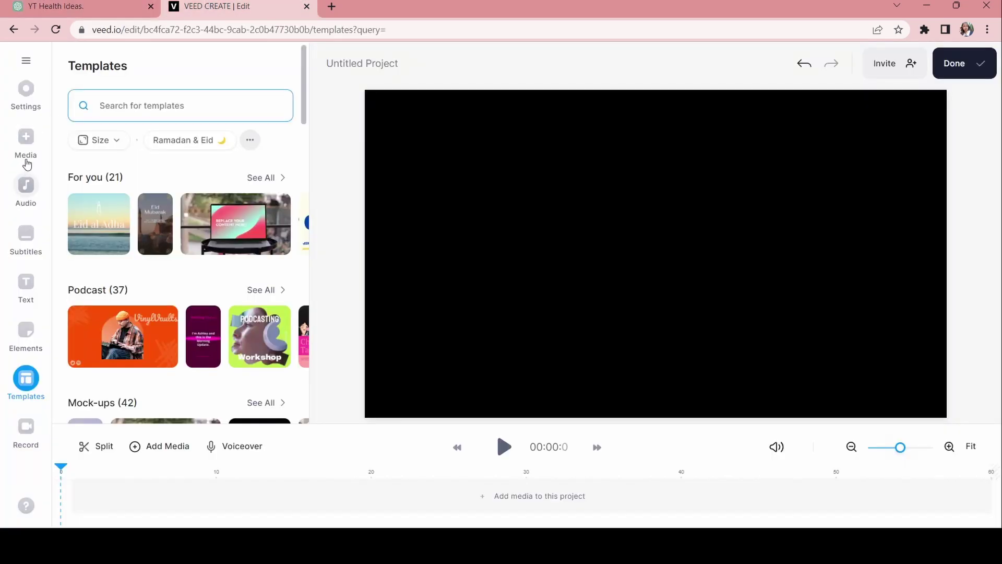
click(25, 193)
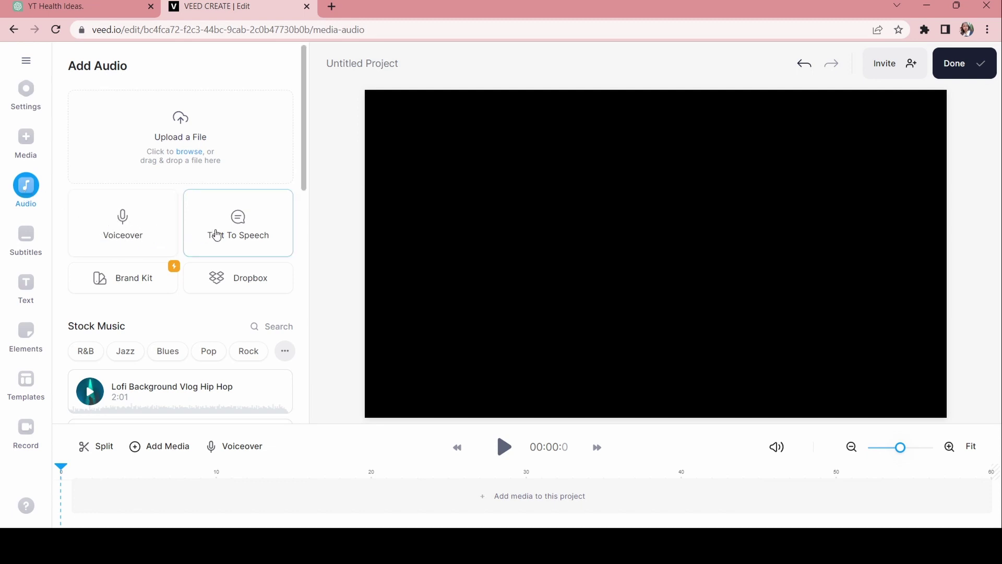
click(218, 236)
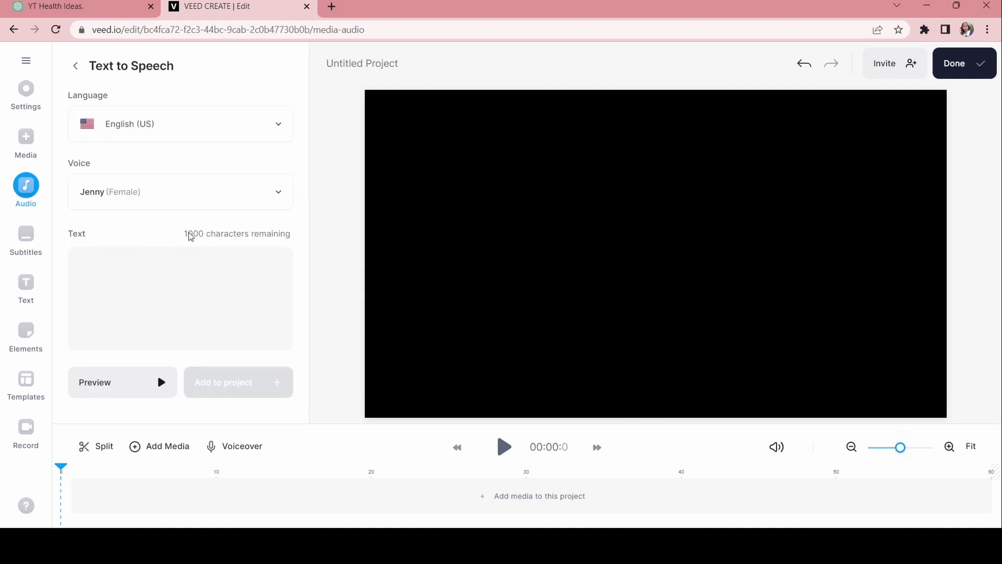
click(150, 263)
key(ctrl+v)
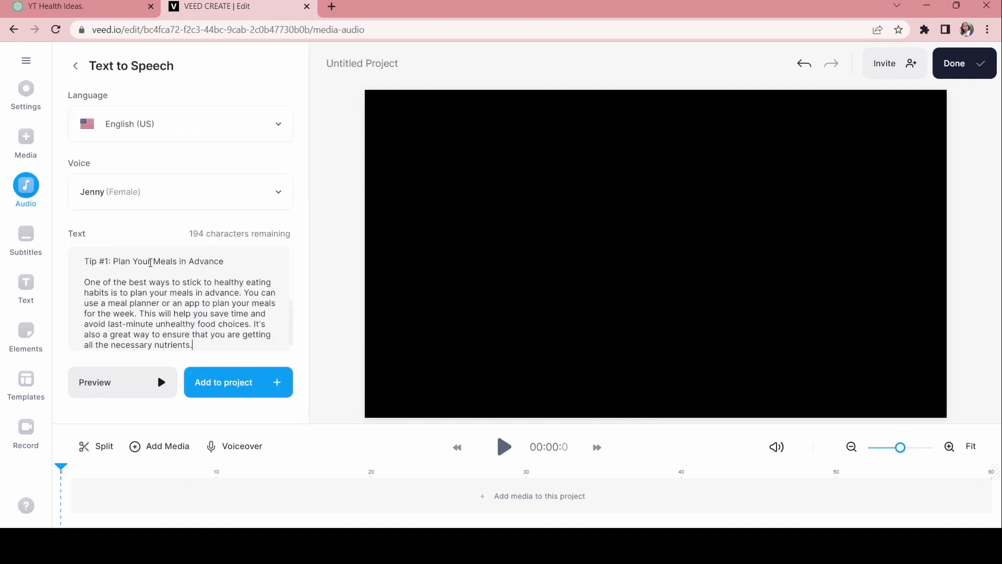
scroll(150, 263, up, 10)
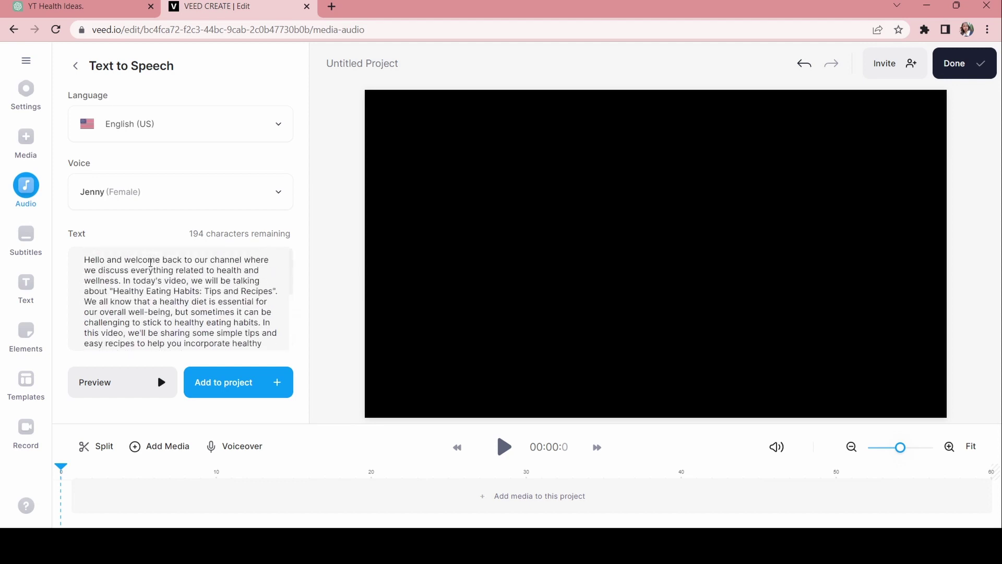
scroll(150, 263, down, 10)
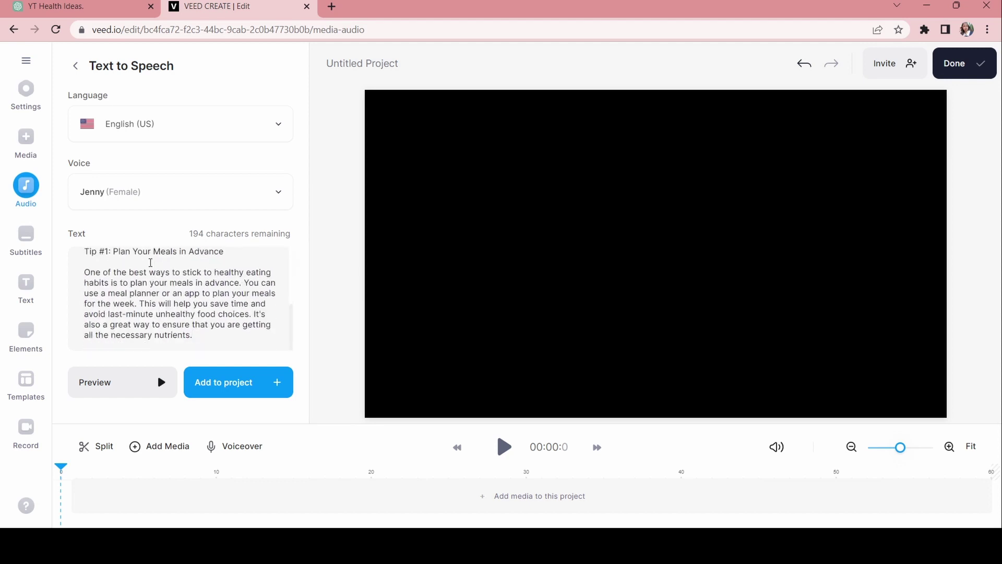
- Add the script to the project as English (US) speech with the Jenny (Female) voice and play its opening seconds
click(249, 196)
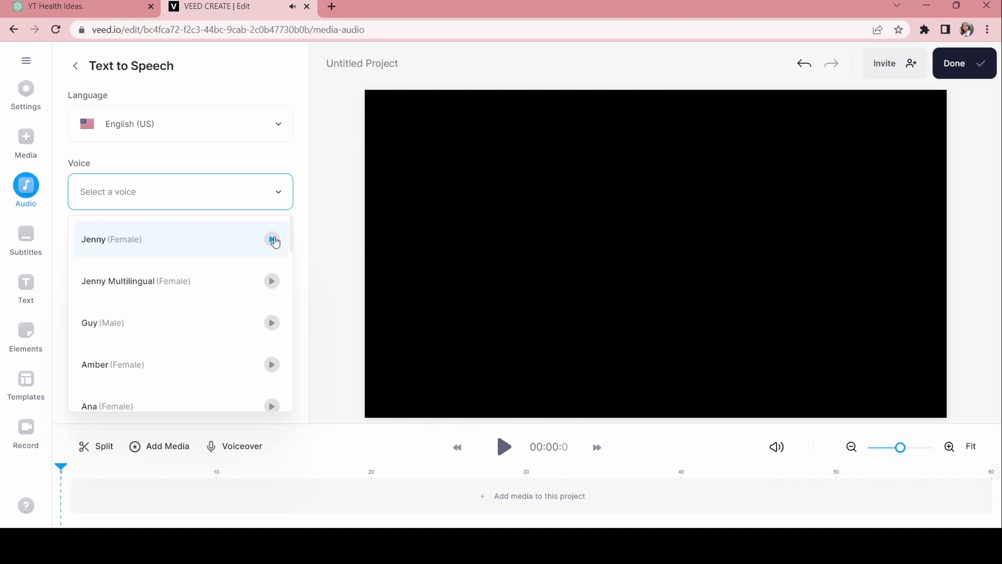
click(274, 240)
click(260, 245)
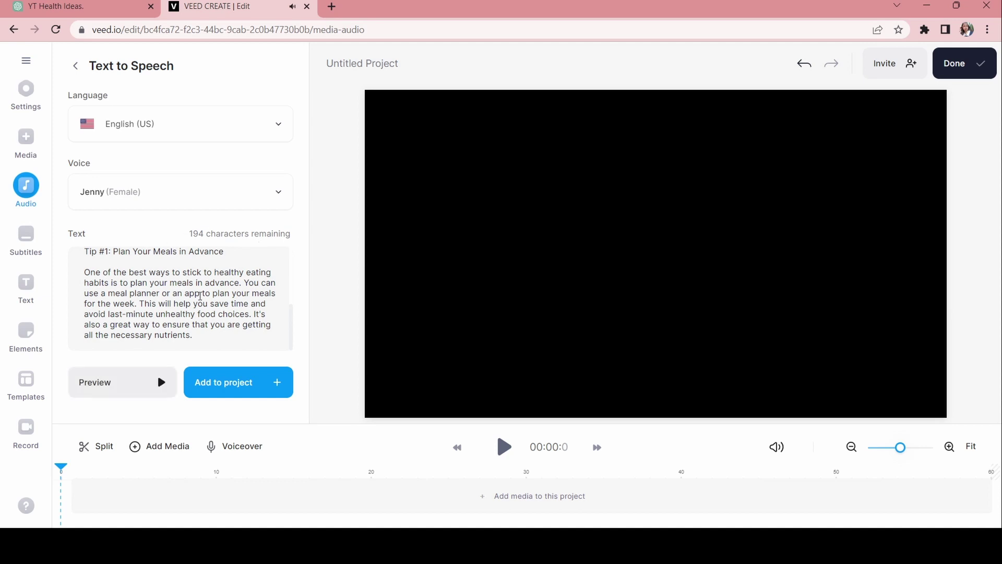
click(240, 384)
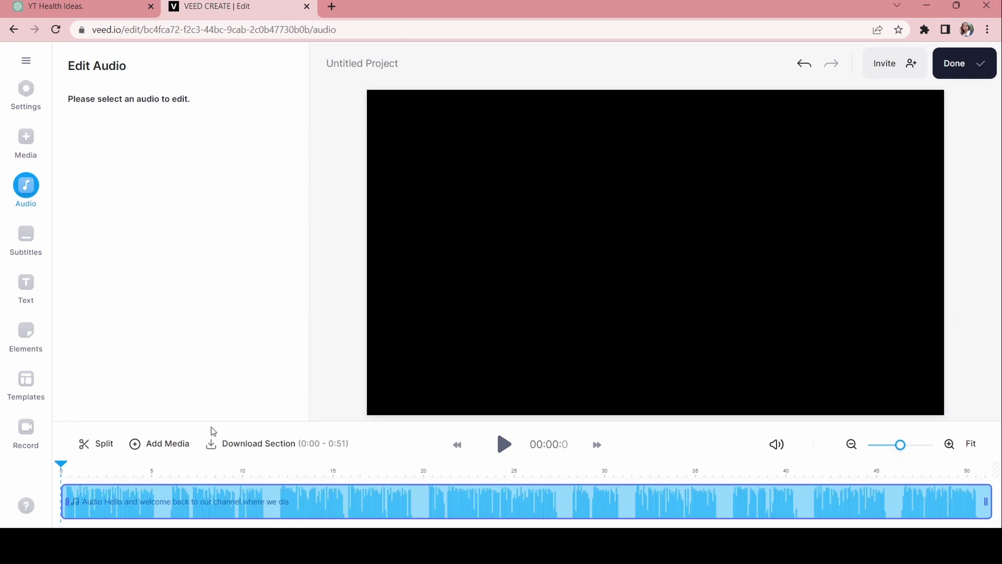
click(504, 445)
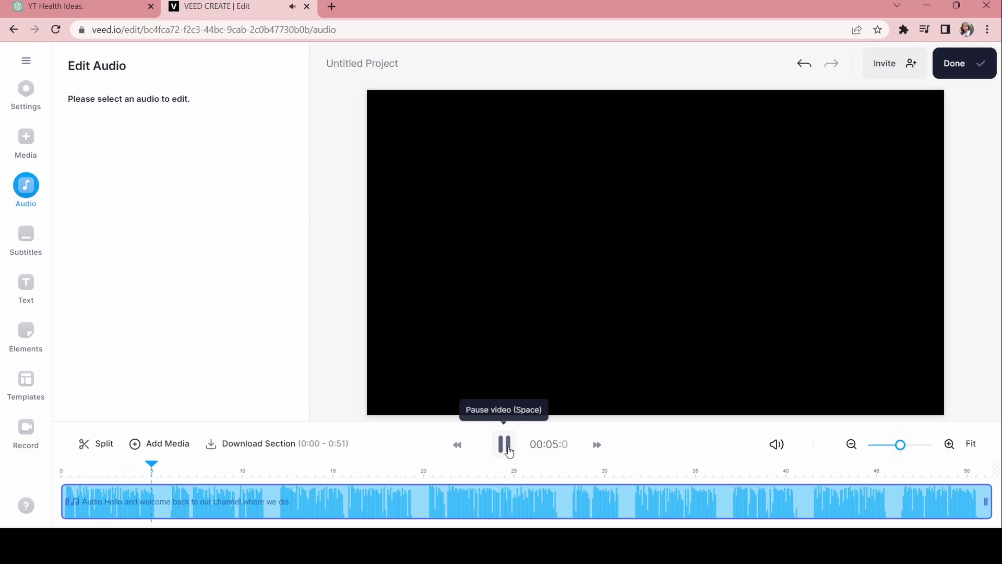
click(509, 452)
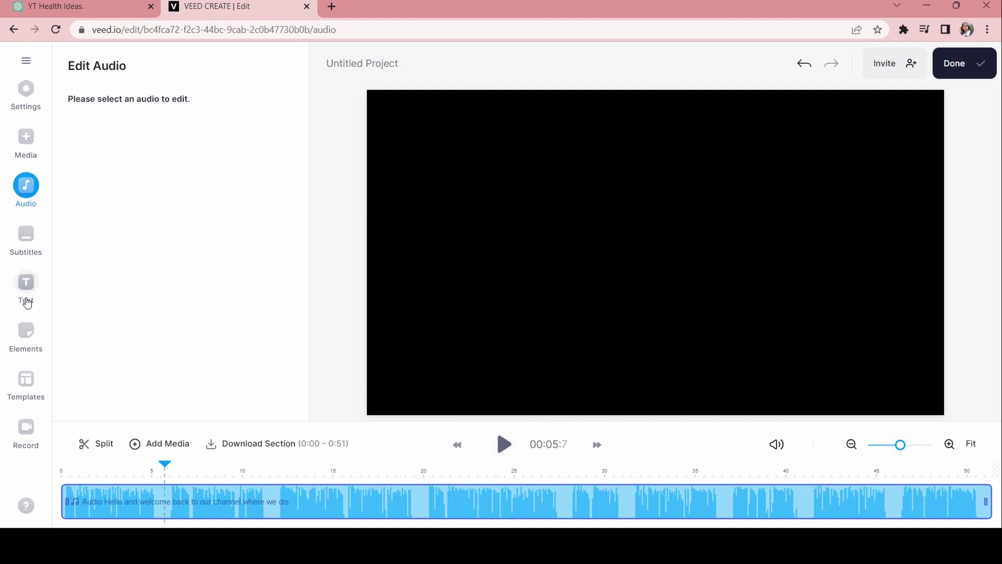
- Search the stock videos for "healthy habits" and add the 0:46 clip of the man running by the sea
click(32, 146)
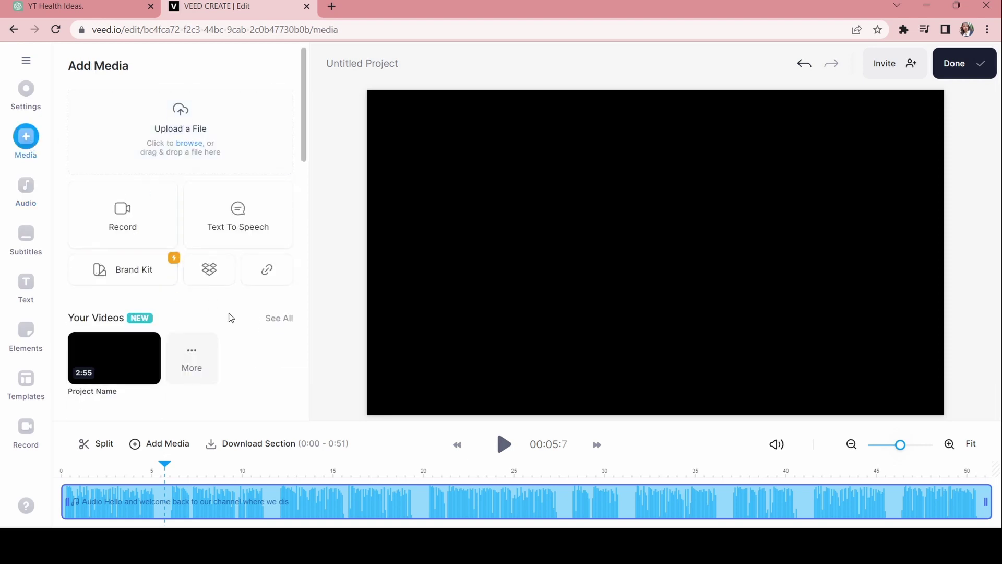
scroll(230, 318, down, 3)
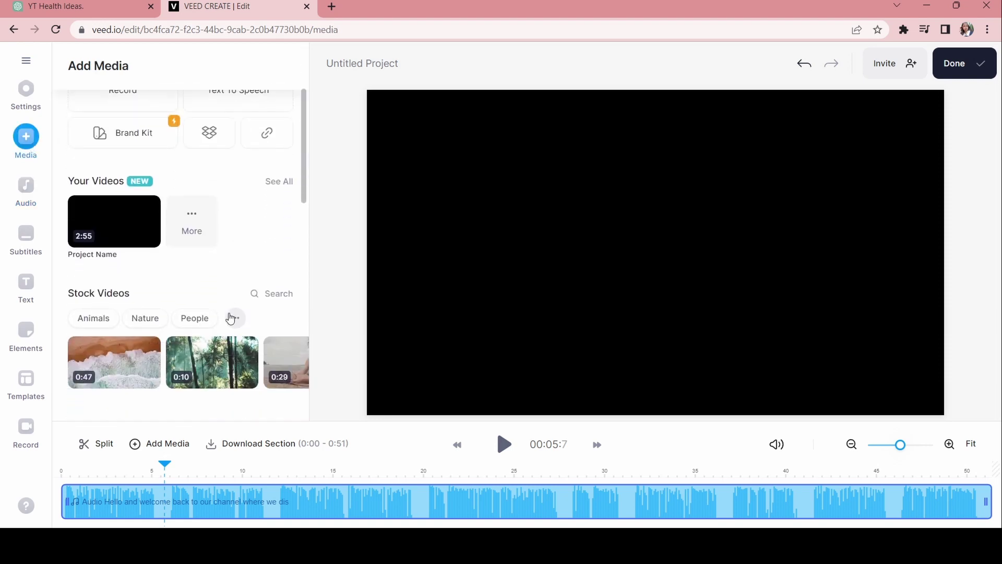
click(275, 299)
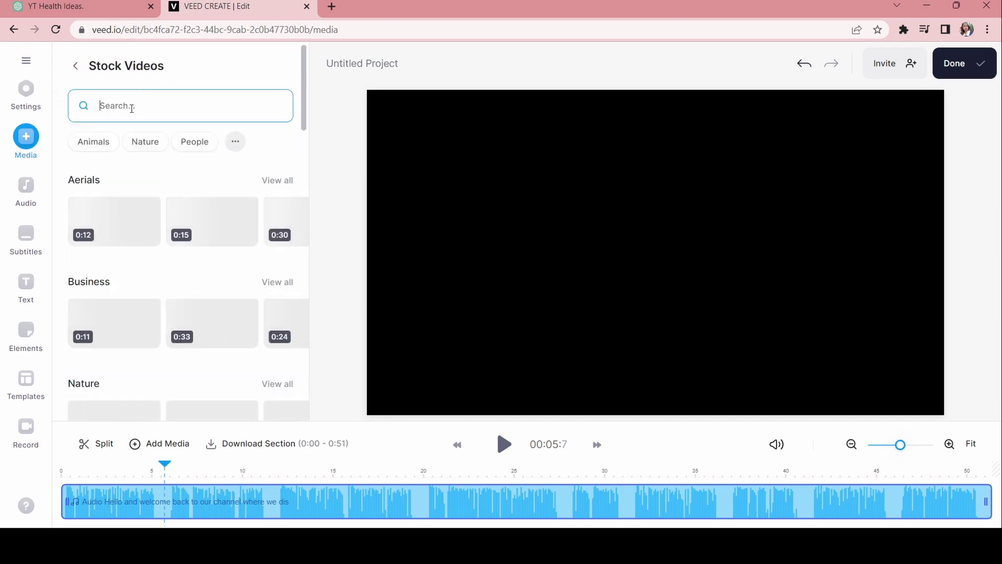
text(he)
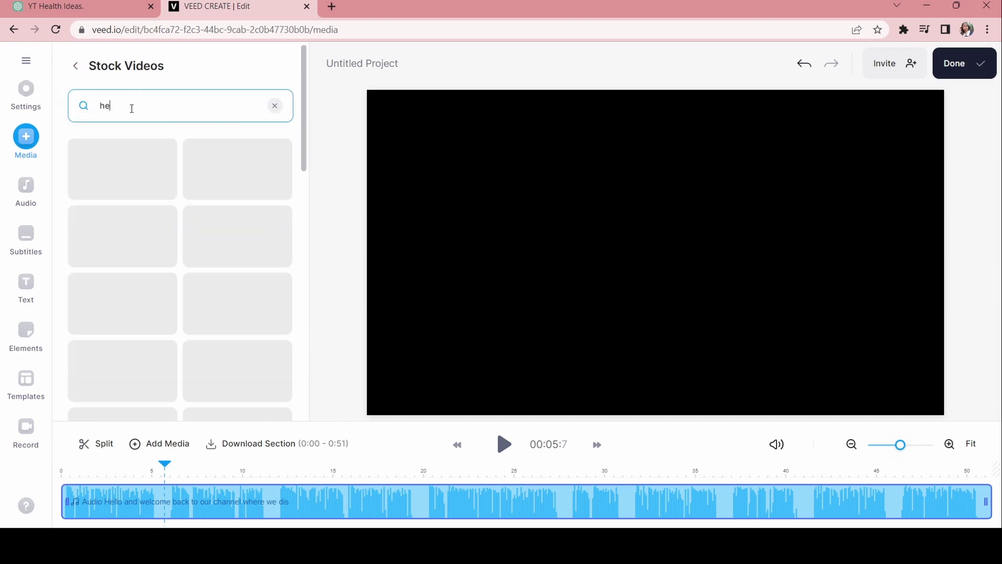
text(althy)
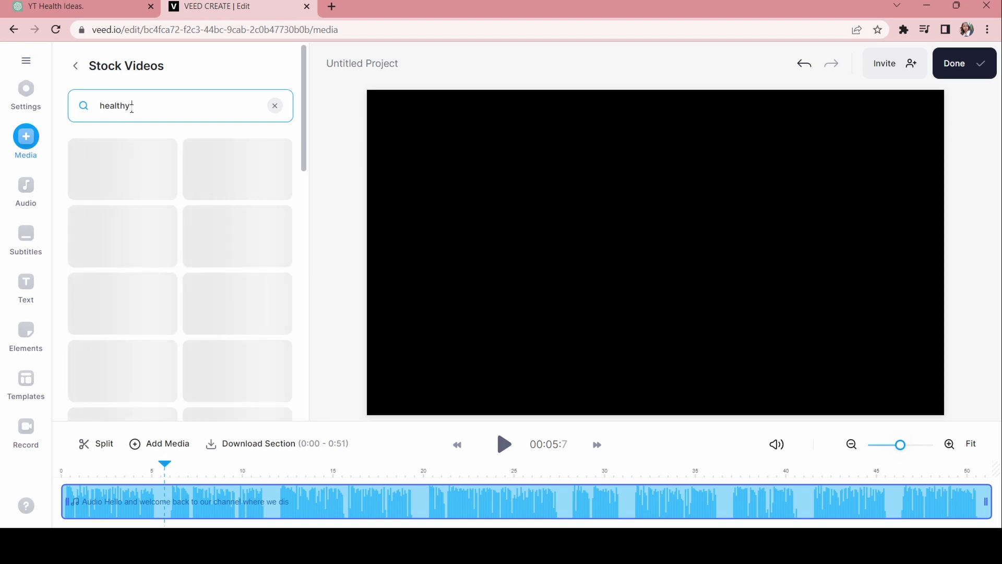
text( habits)
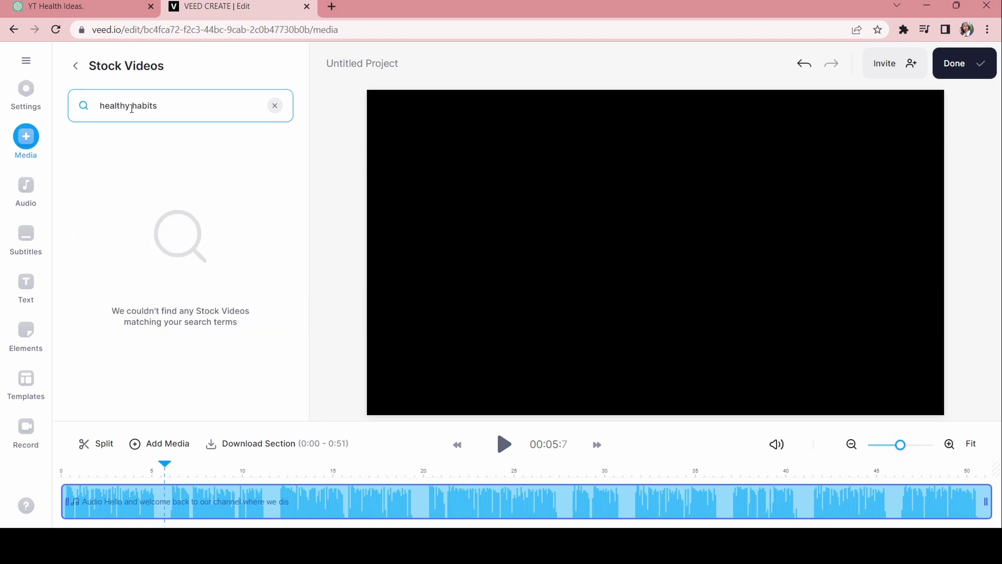
double_click(128, 105)
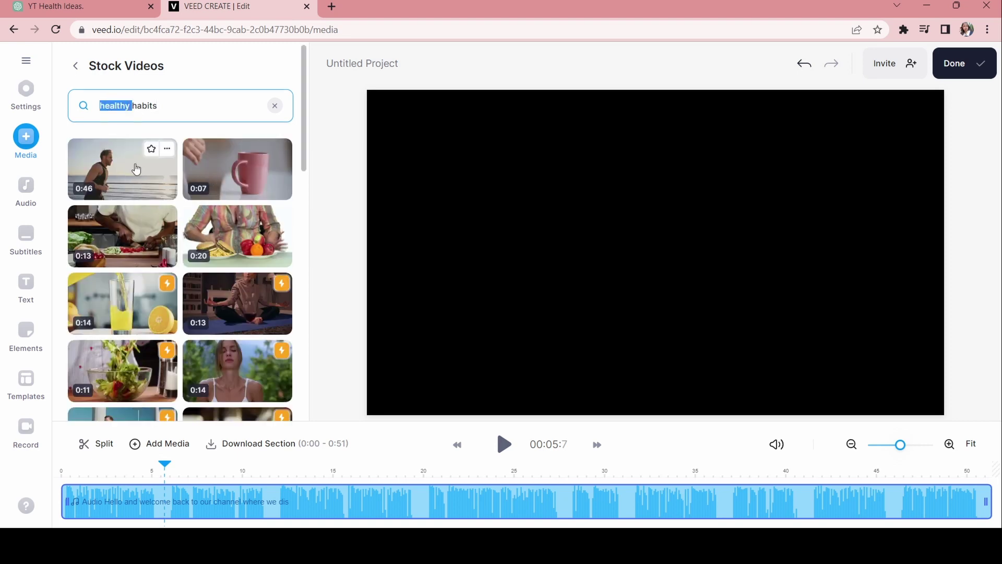
click(123, 174)
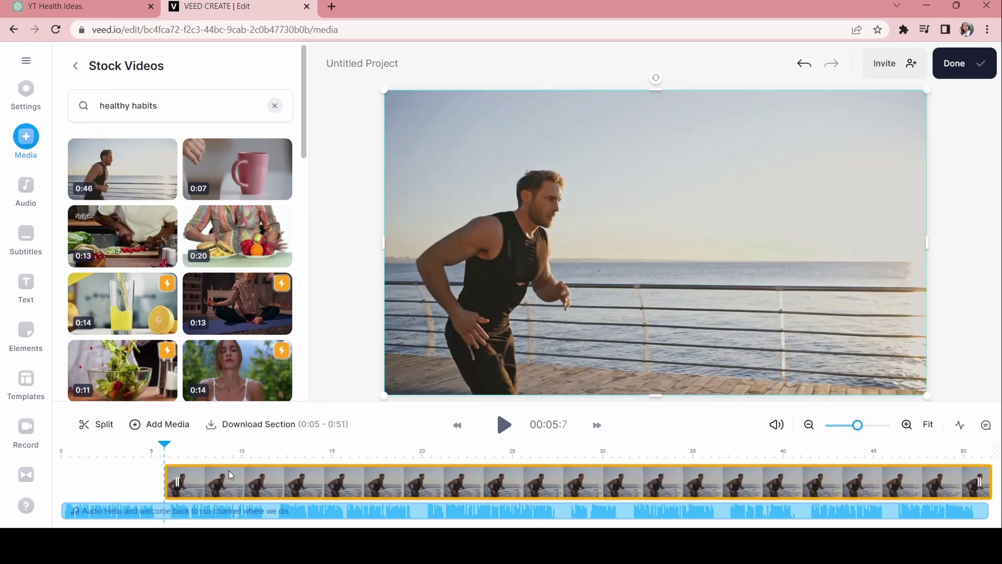
- Move the running clip to the start of the timeline and trim its end to about 6.2 seconds, checking it against the narration
drag(230, 482, 124, 480)
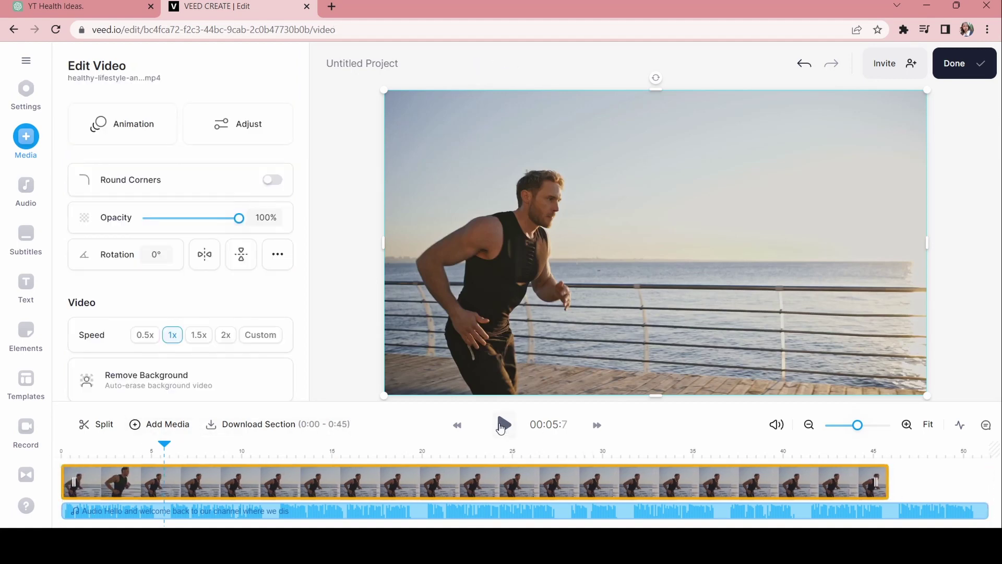
click(502, 425)
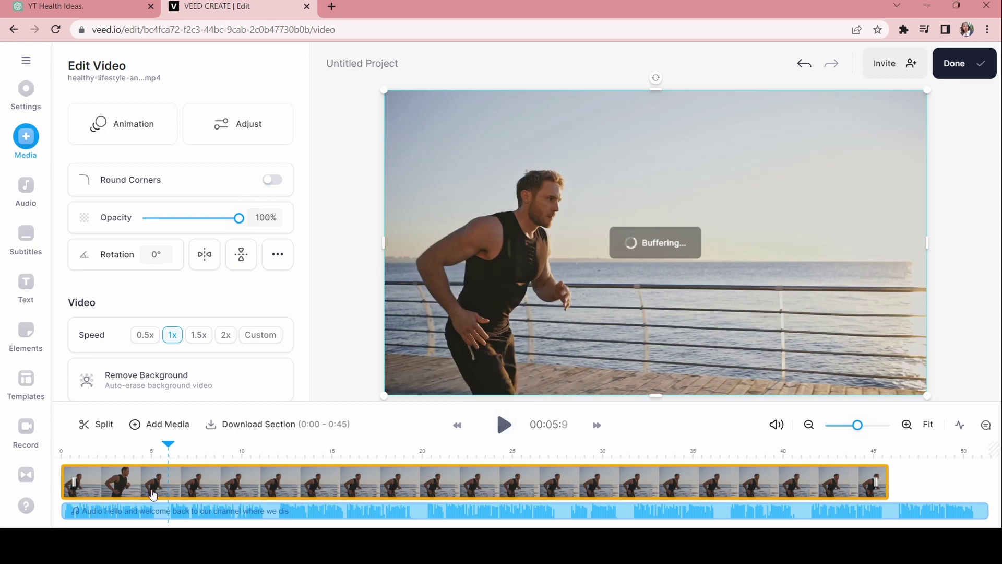
click(457, 424)
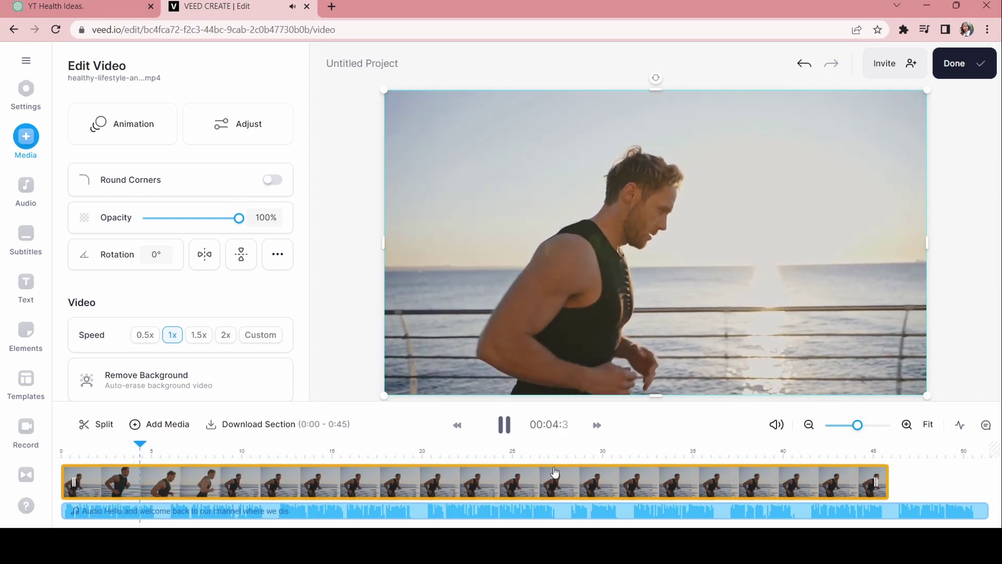
click(504, 425)
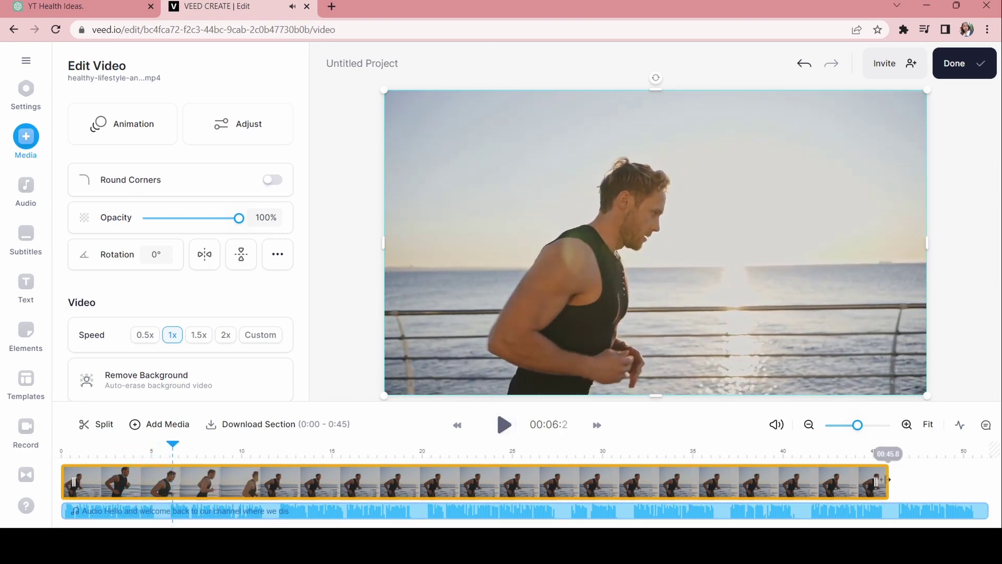
drag(881, 480, 173, 482)
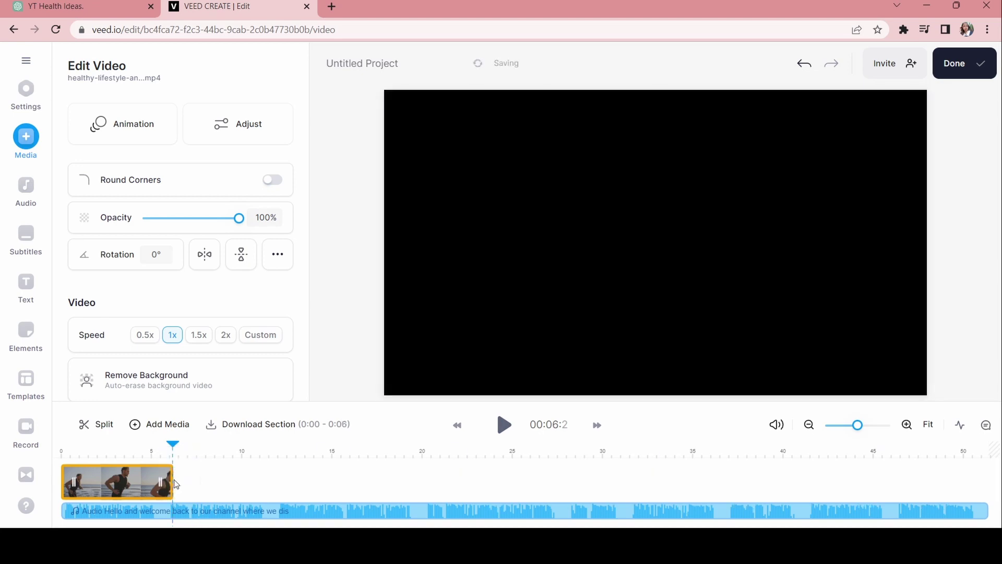
click(506, 426)
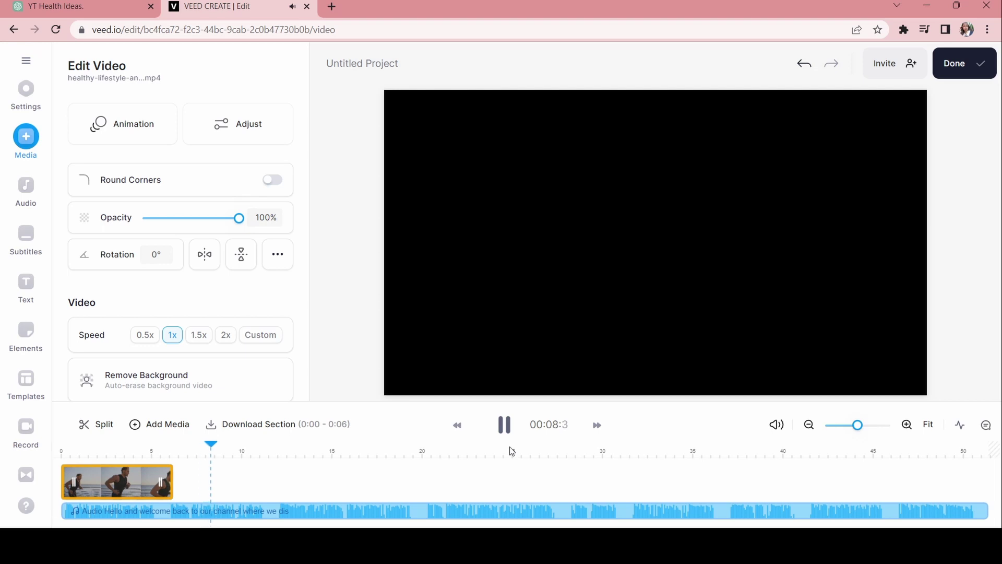
click(504, 425)
- Add a Typewriter text and place it on the timeline directly after the running clip, starting at 6.2 seconds
click(26, 283)
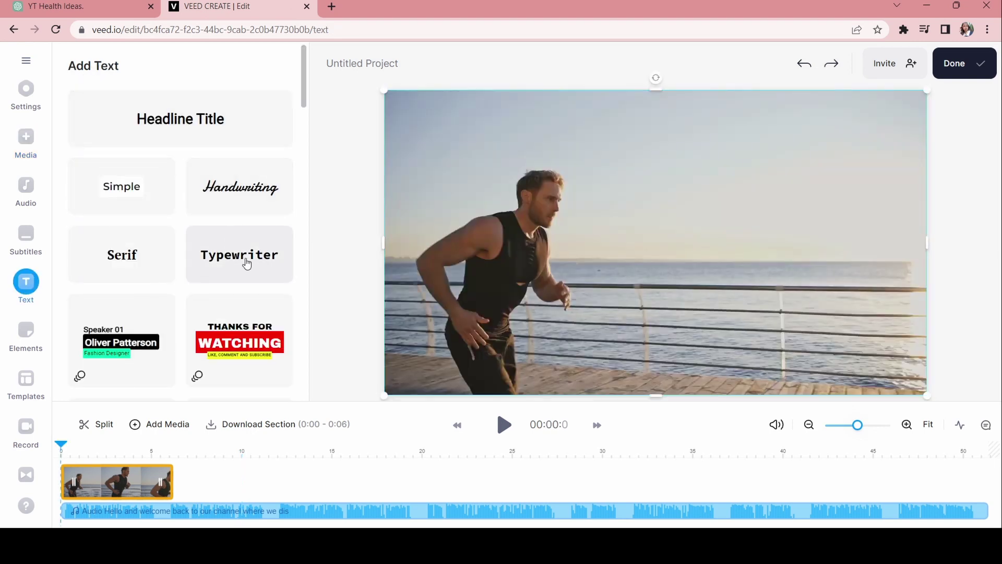
click(247, 263)
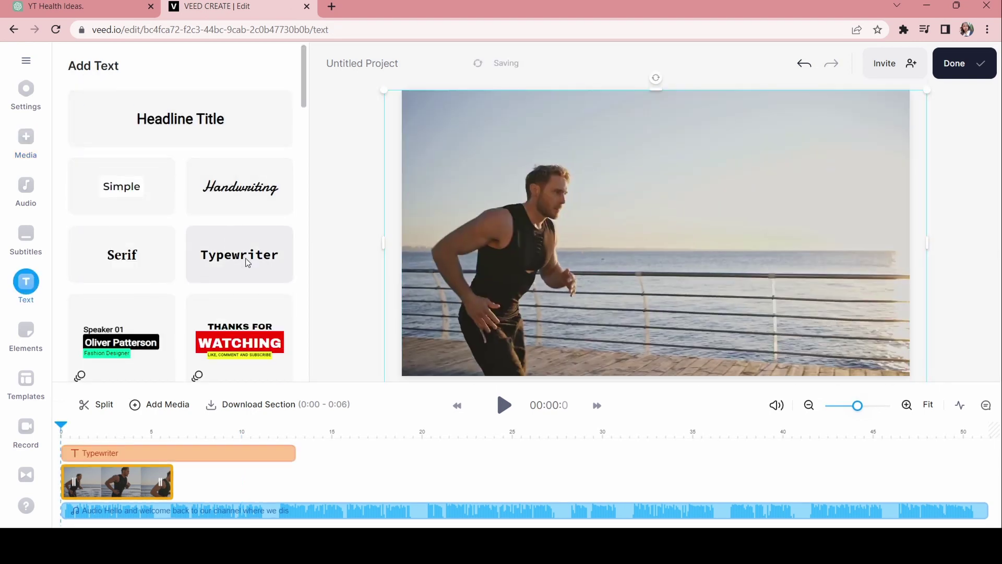
drag(108, 458, 204, 460)
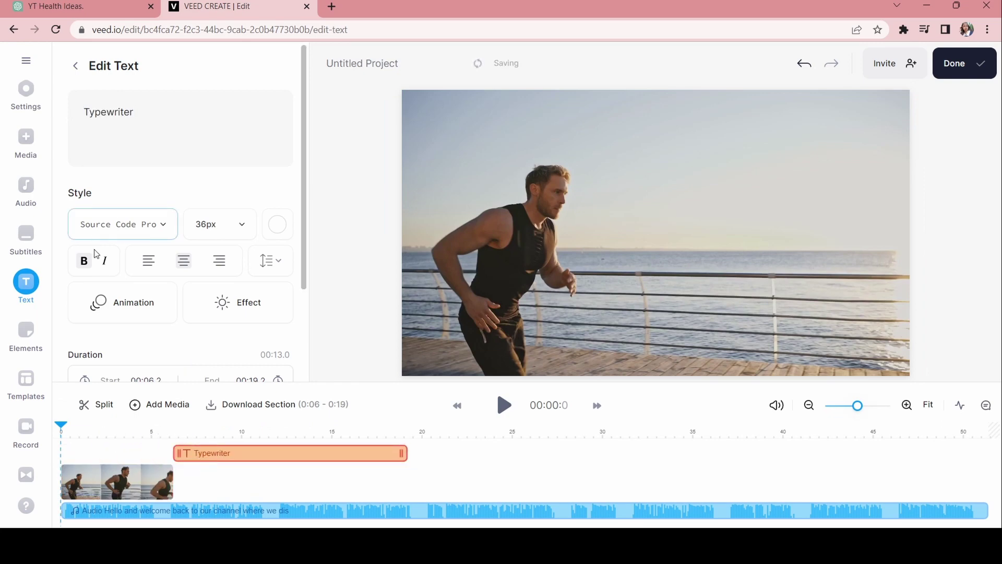
- Replace the Typewriter placeholder with "Healthy Eating Habits: Tips and Recipes", including its quotation marks, copied from the ChatGPT script
drag(160, 110, 74, 118)
key(BackSpace)
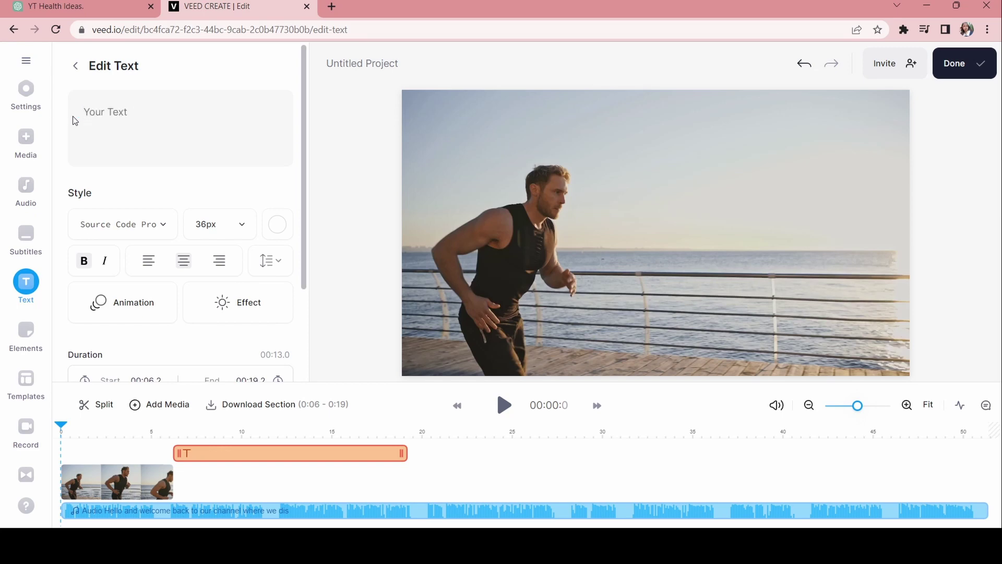
click(57, 6)
click(418, 295)
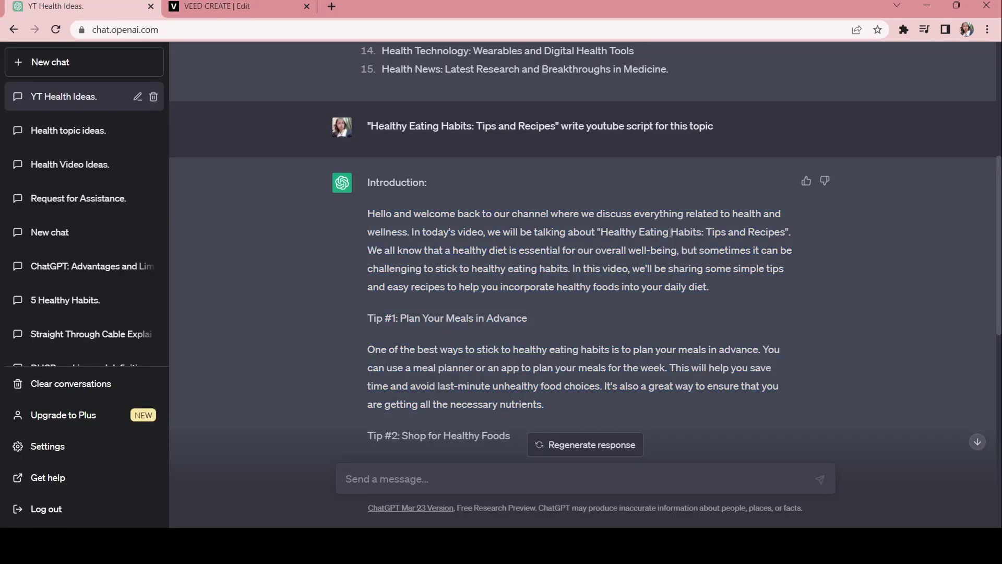
drag(597, 233, 786, 233)
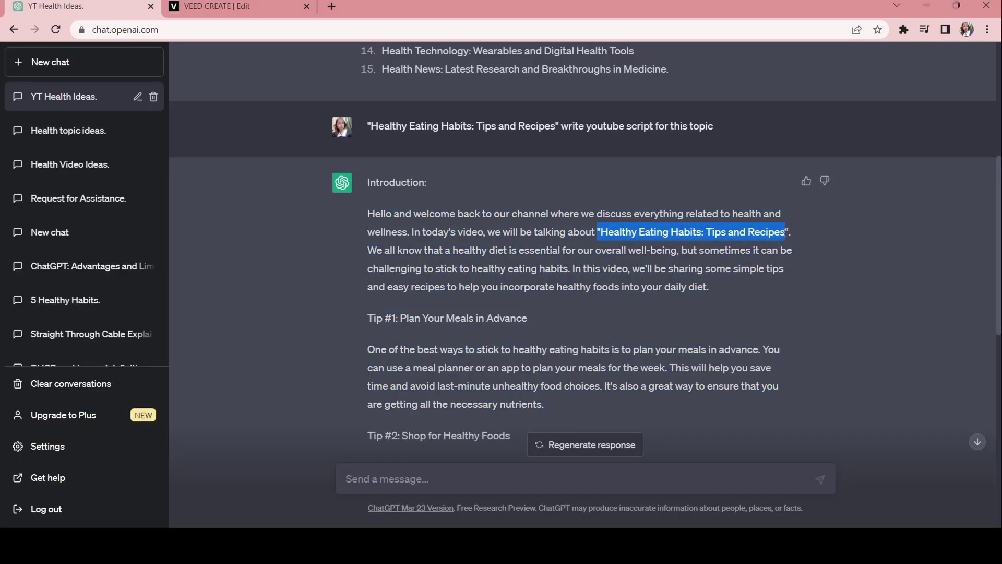
key(ctrl+c)
click(280, 3)
click(182, 113)
key(ctrl+v)
- Shorten the title text to end at 11.8 seconds, play it with the narration, and set the playhead to its end
drag(402, 453, 275, 453)
click(504, 412)
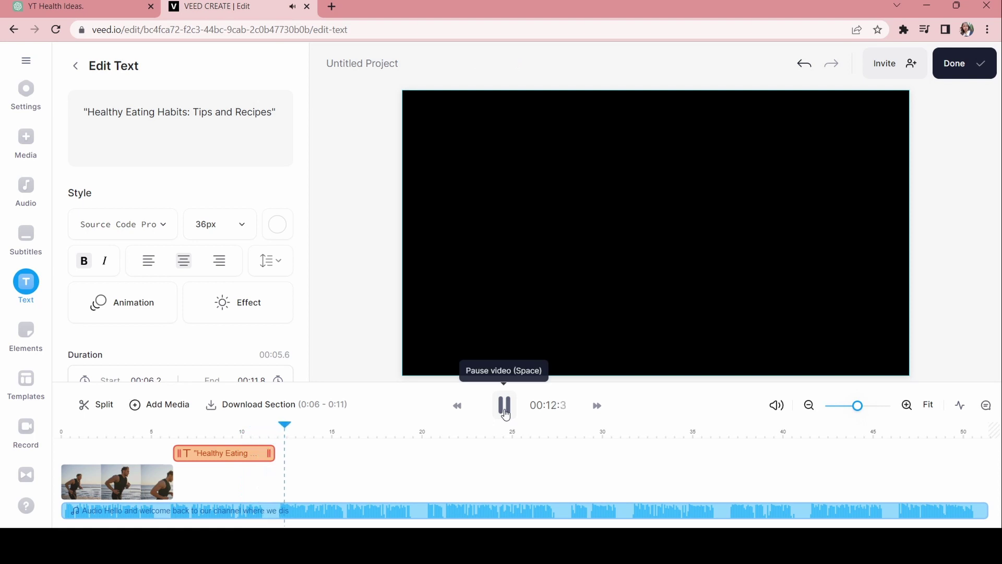
click(505, 413)
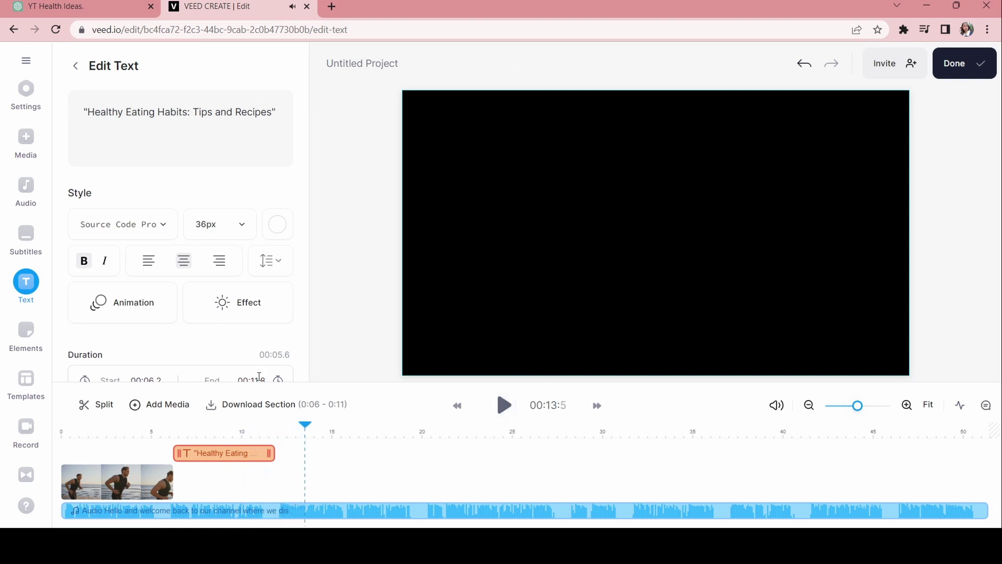
drag(308, 427, 278, 429)
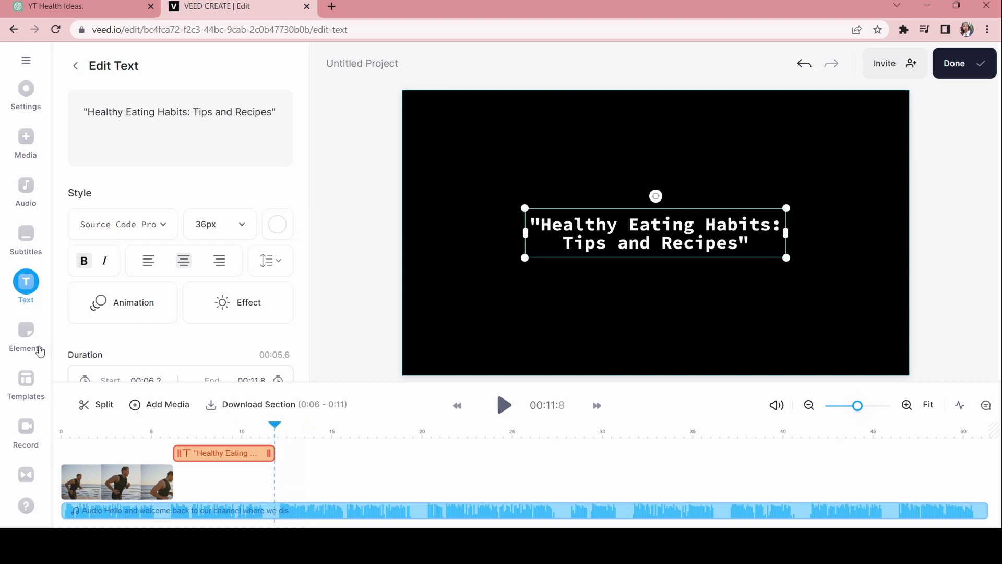
- Search the stock videos for "healthy recipe"
click(28, 140)
scroll(189, 328, down, 3)
scroll(188, 327, down, 1)
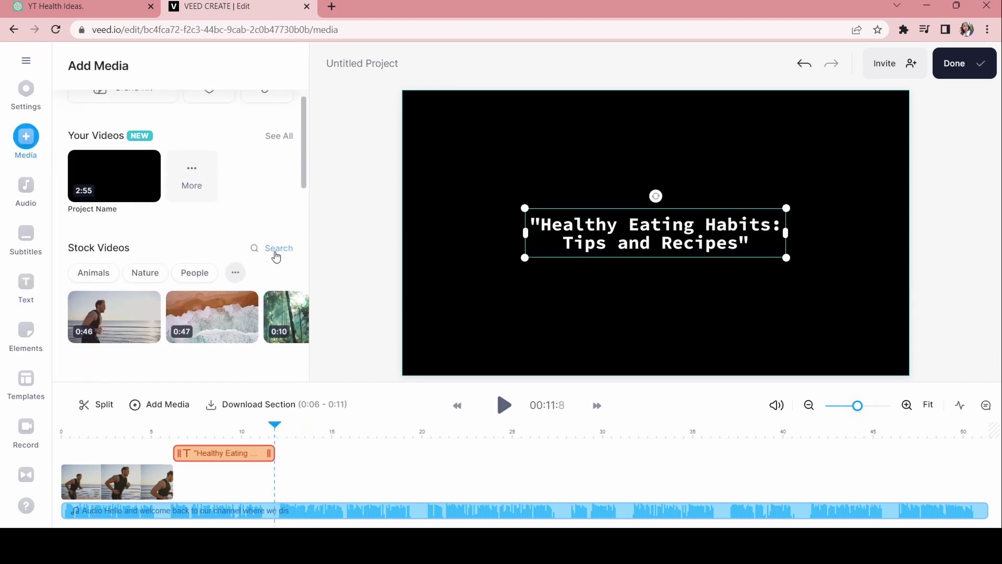
click(285, 254)
text(healthy recipt)
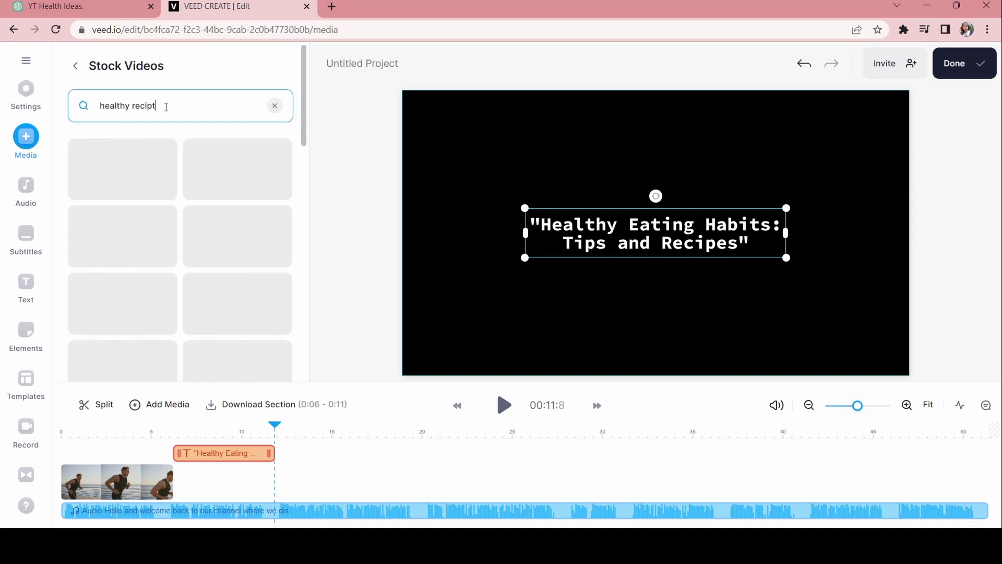
key(BackSpace)
text(ecipe)
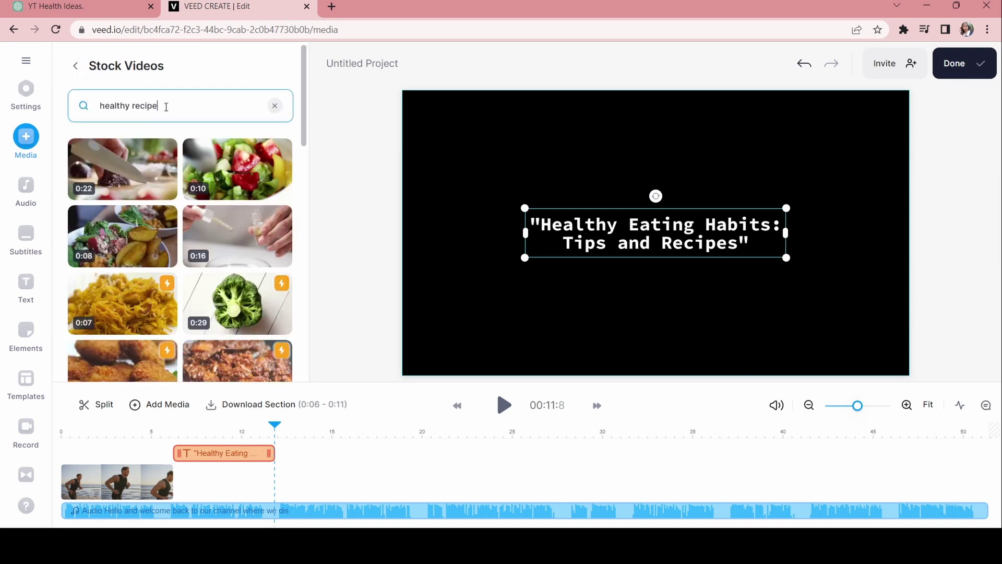
- Add the 10-second salad clip and place it on the main video track directly after the title text, starting at 11.8 seconds
click(238, 169)
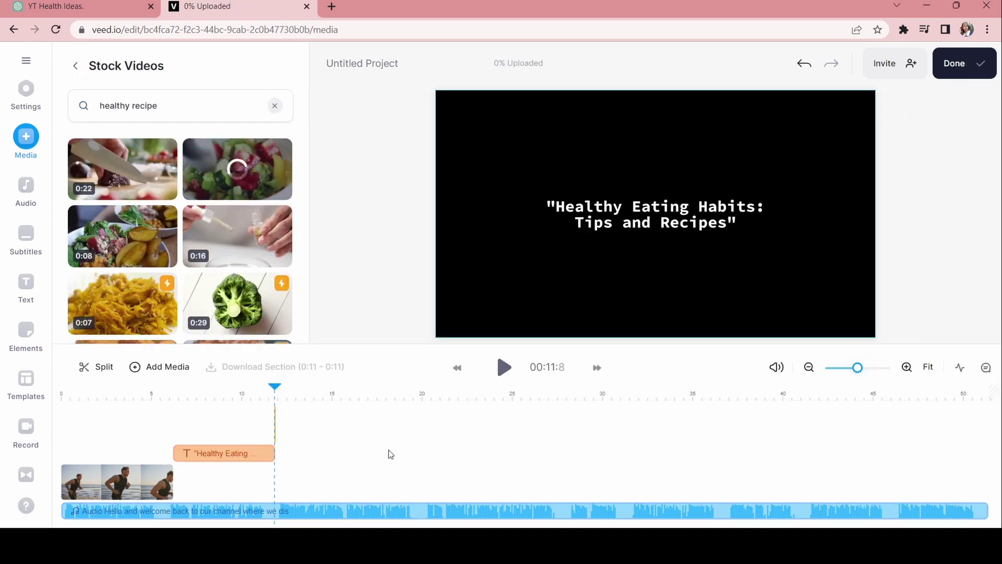
drag(406, 427, 404, 483)
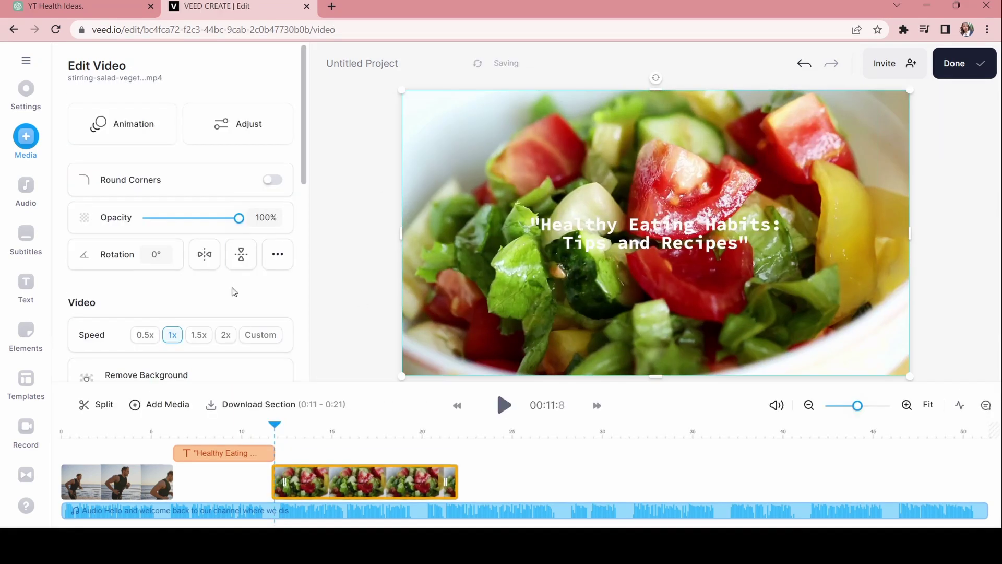
mouse_move(320, 481)
mouse_down()
mouse_move(227, 481)
mouse_move(323, 481)
mouse_up()
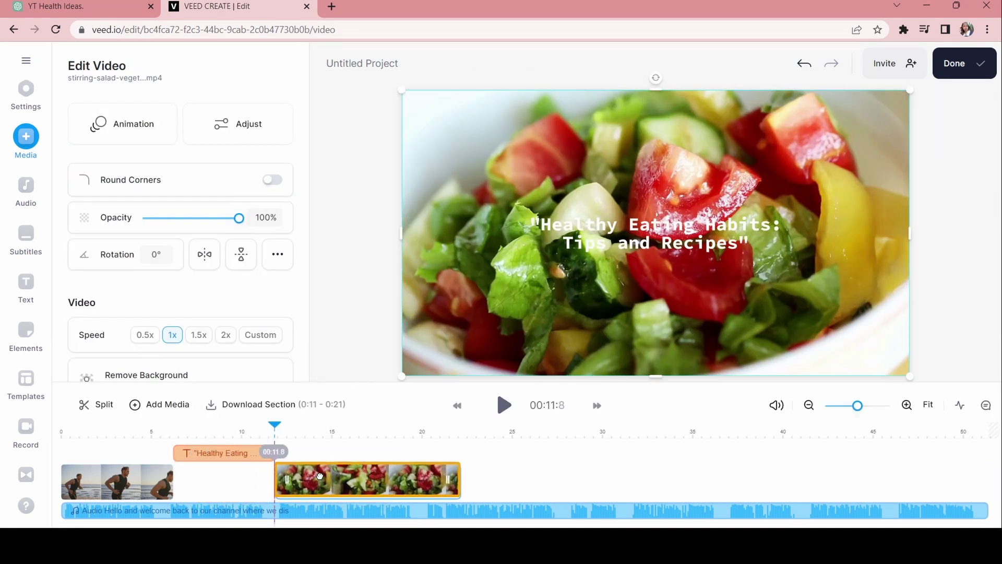
- Play the salad clip with the narration and continue past its end to hear the following passage
click(504, 406)
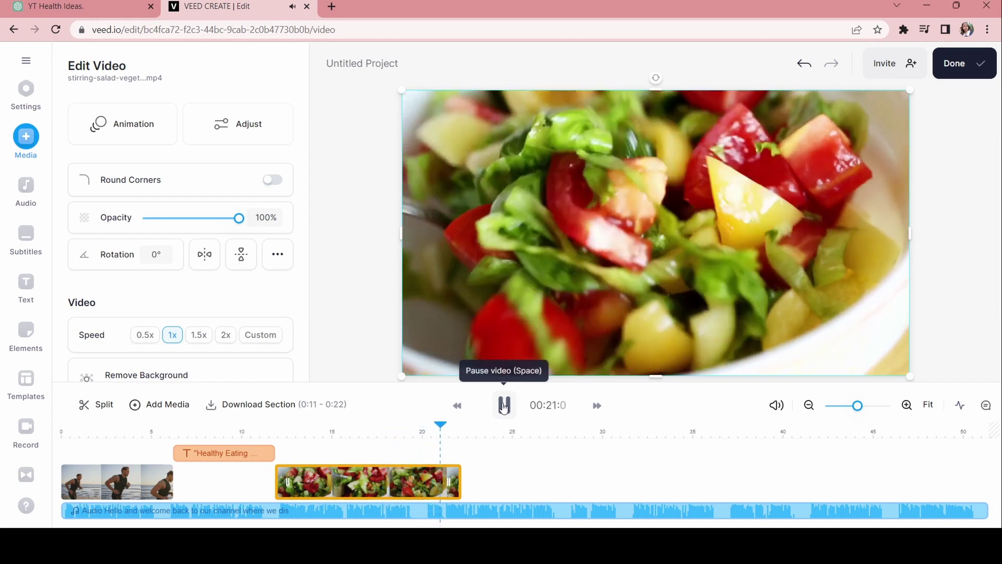
click(504, 407)
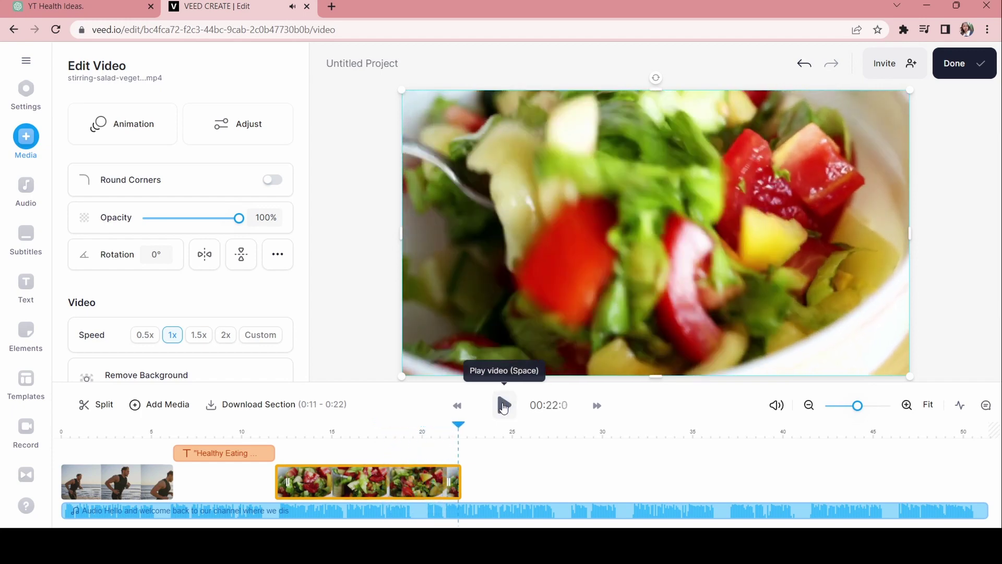
click(504, 407)
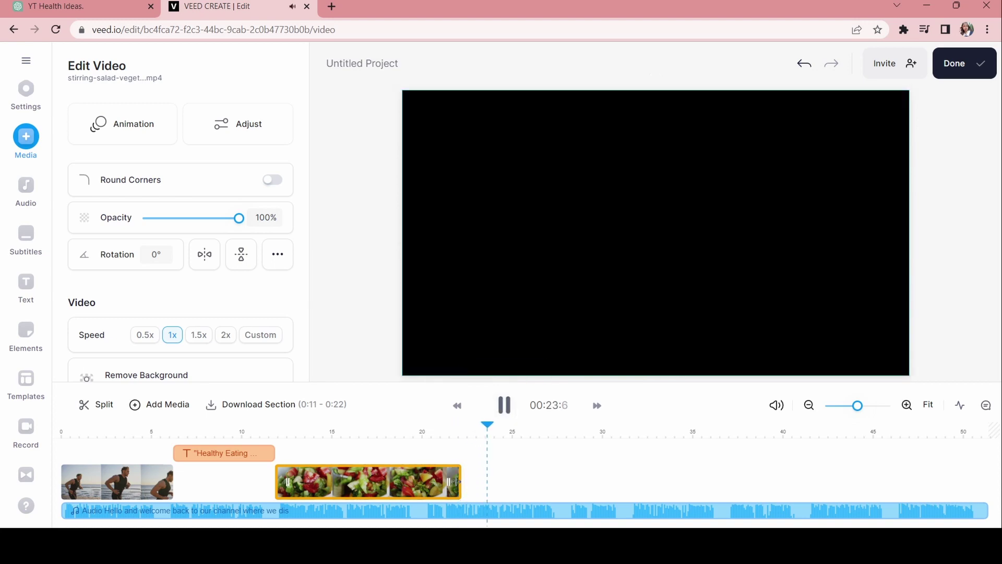
click(508, 410)
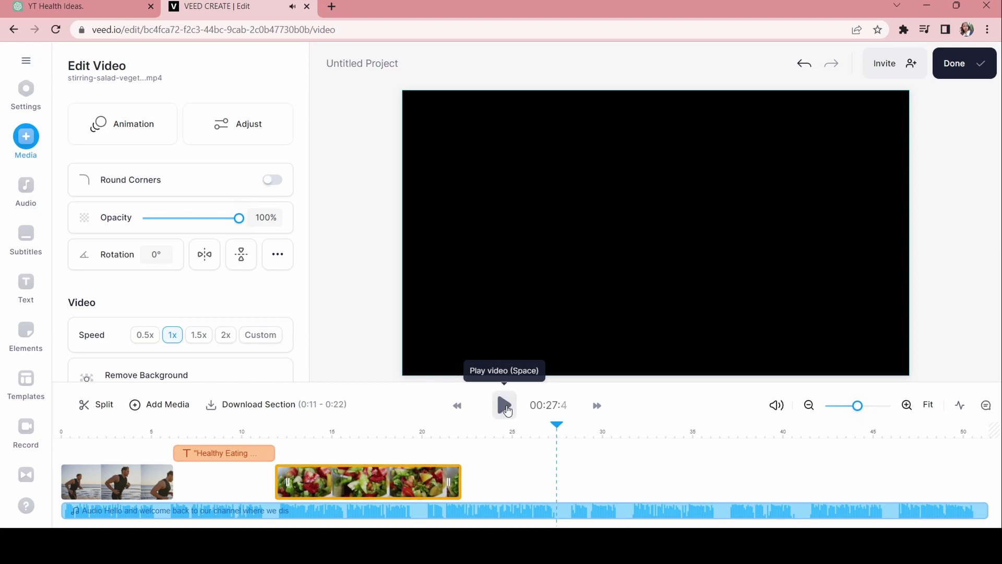
- Add the "healthy" stock clip of a woman in a kitchen directly after the salad clip and play it with the narration
click(348, 378)
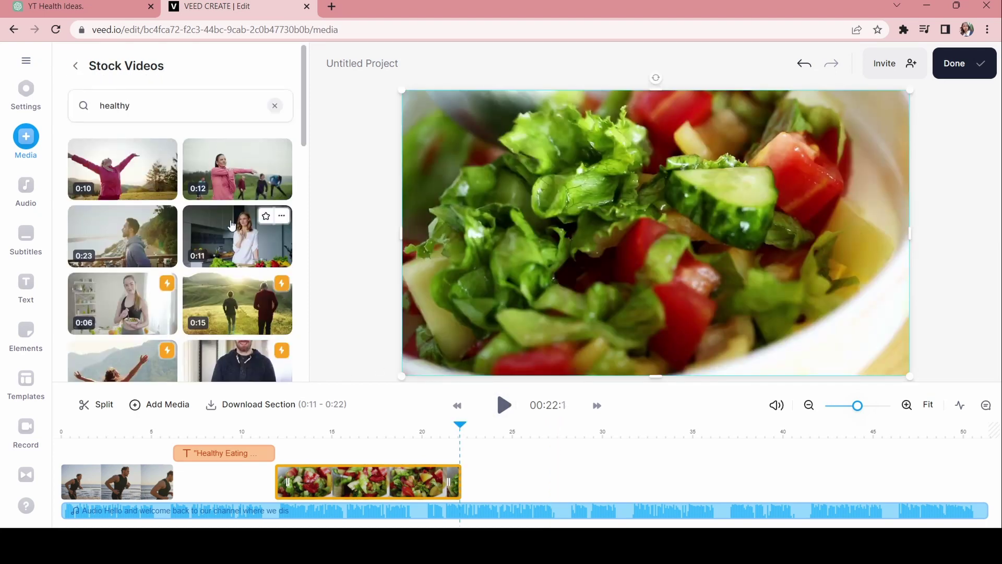
click(231, 237)
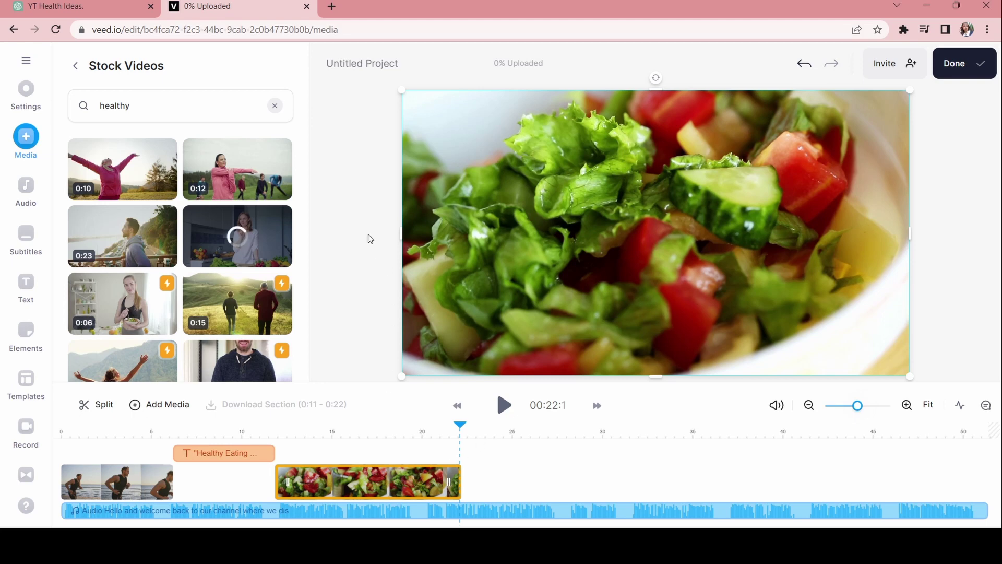
click(459, 483)
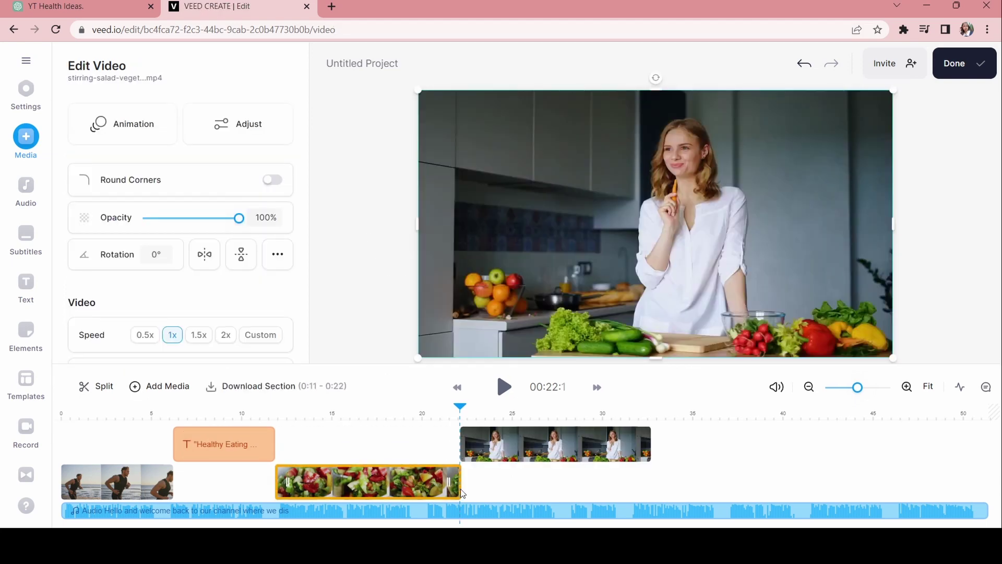
drag(525, 456, 523, 493)
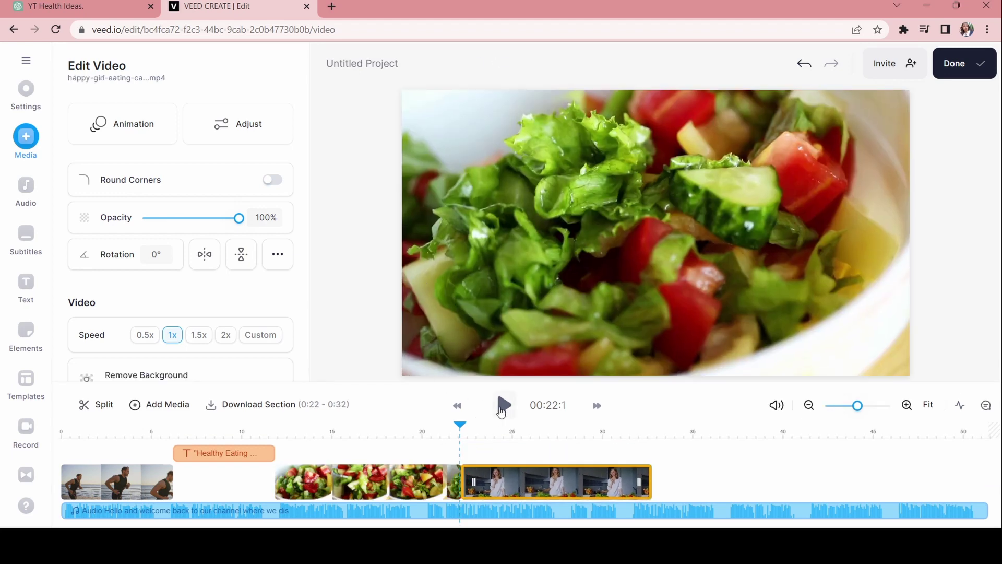
click(503, 405)
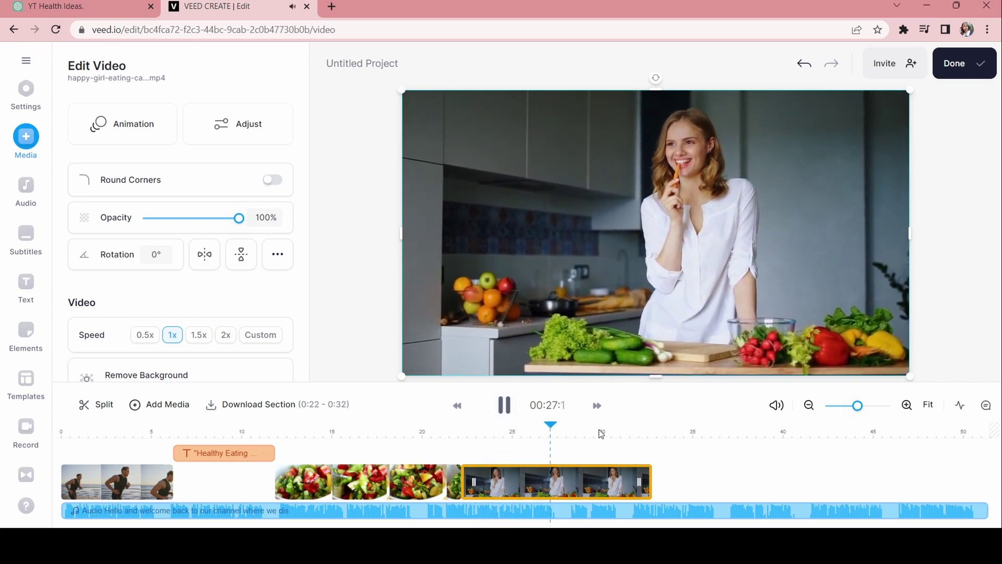
- Try generating automatic English subtitles from the narration audio and check them on the timeline
click(20, 236)
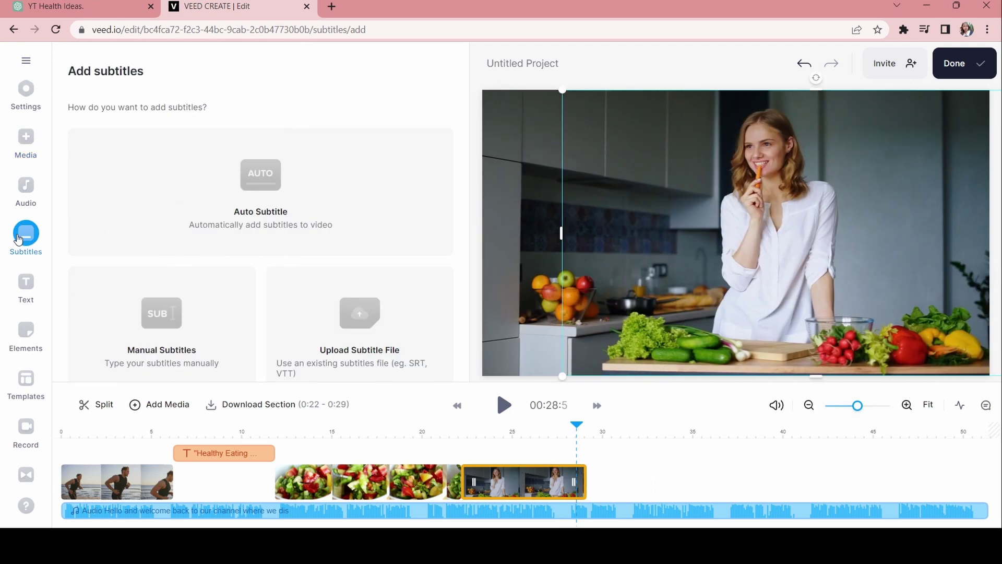
click(242, 213)
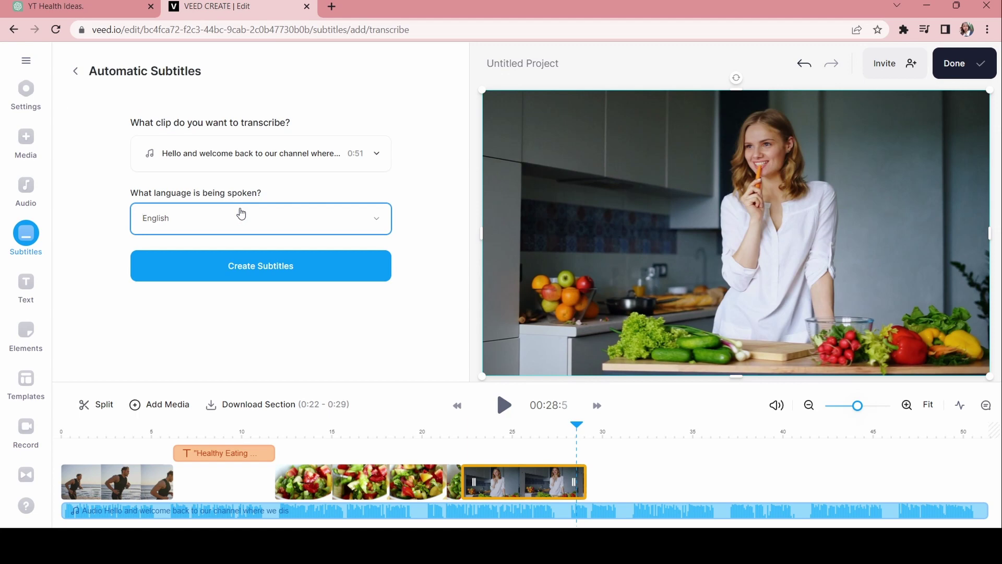
click(257, 270)
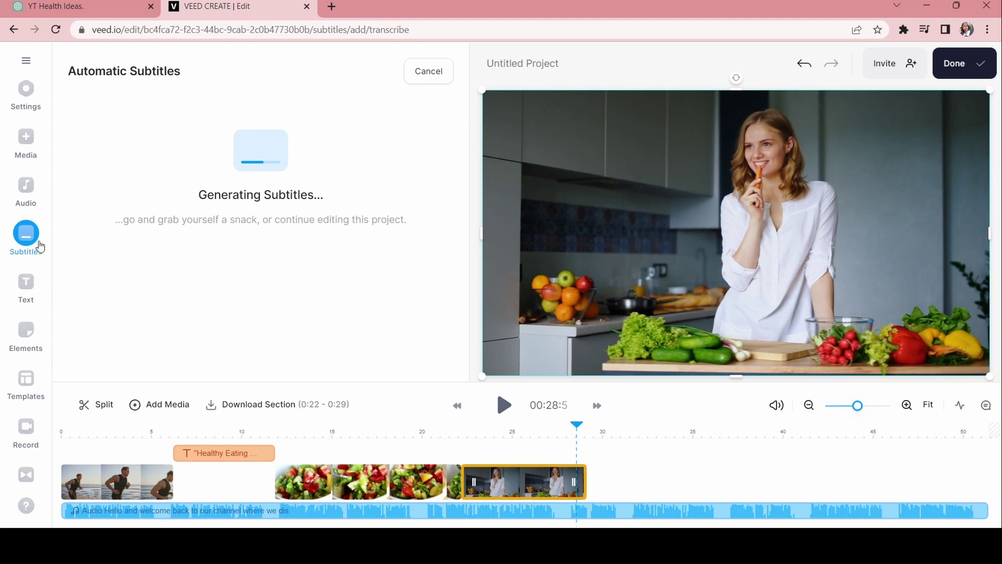
scroll(19, 350, down, 2)
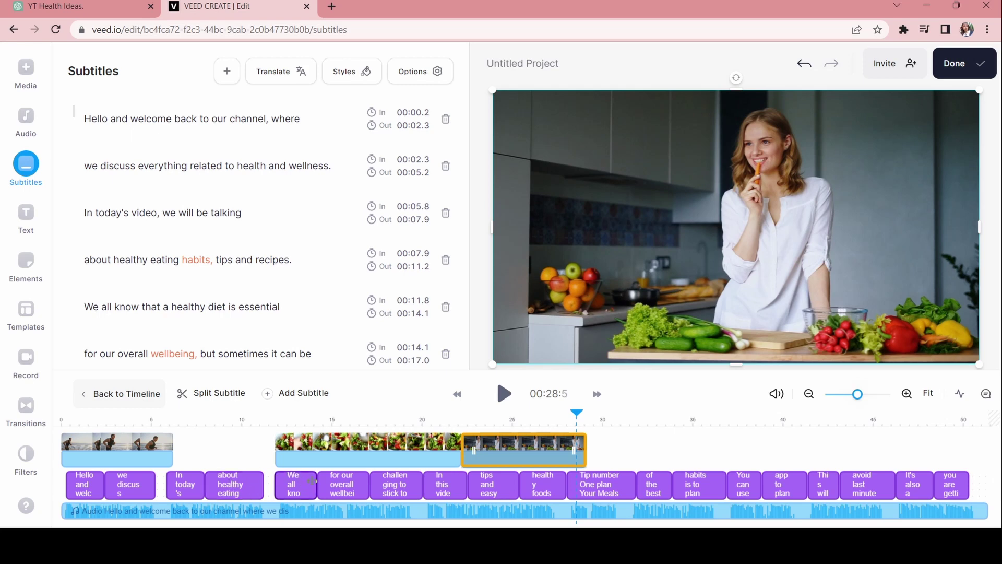
click(200, 482)
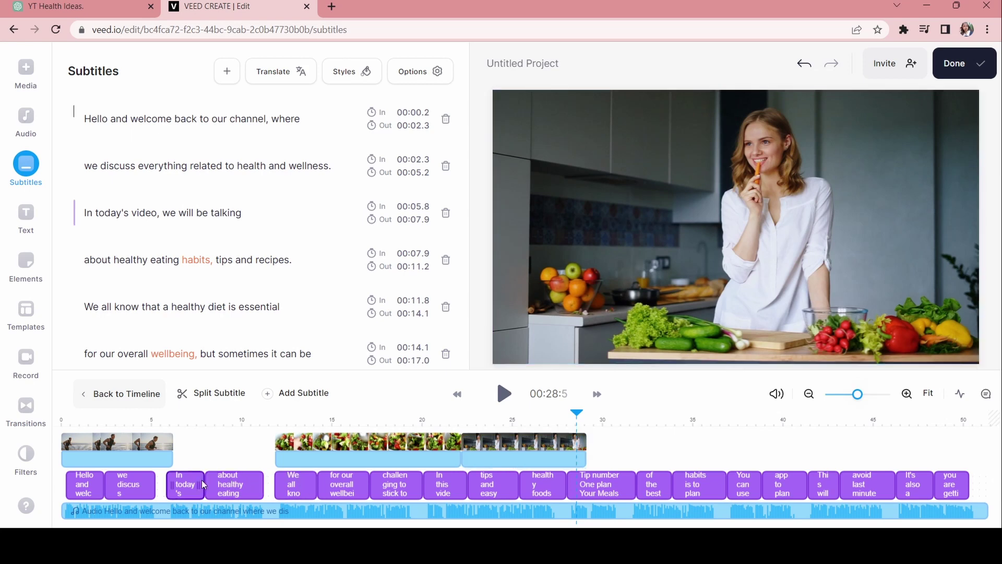
- Undo the generated subtitles and the last trim of the kitchen clip
key(ctrl+z)
key(ctrl+z)
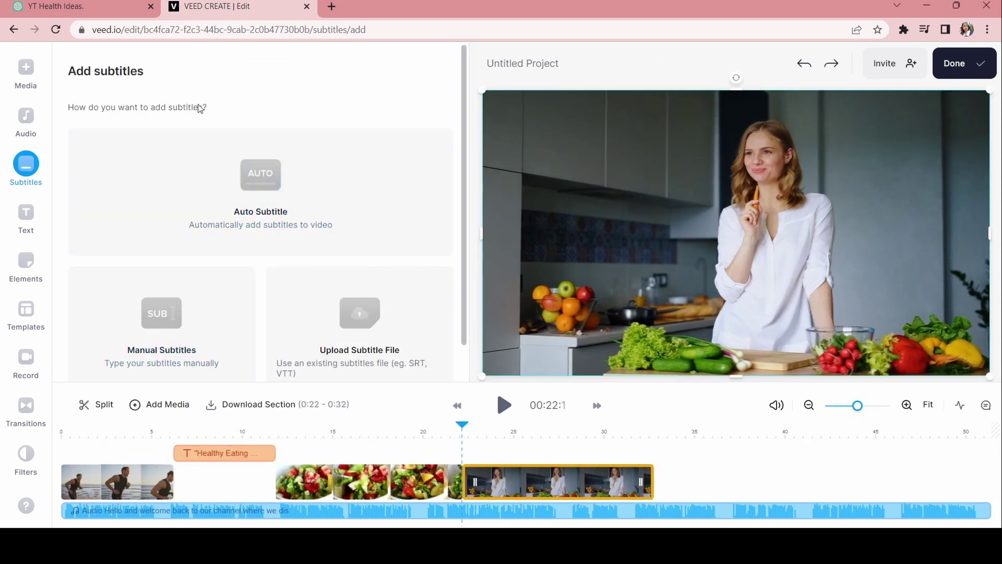
- Add a Simple text at the end of the kitchen clip reading "Tip #1: Plan Your Meals in Advance", copied from the ChatGPT script
click(26, 213)
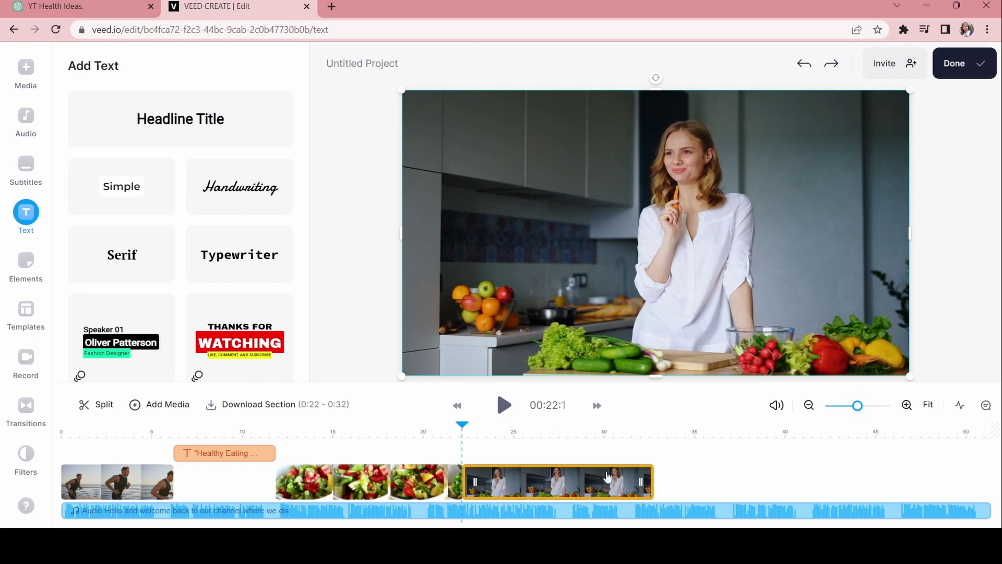
drag(464, 429, 654, 453)
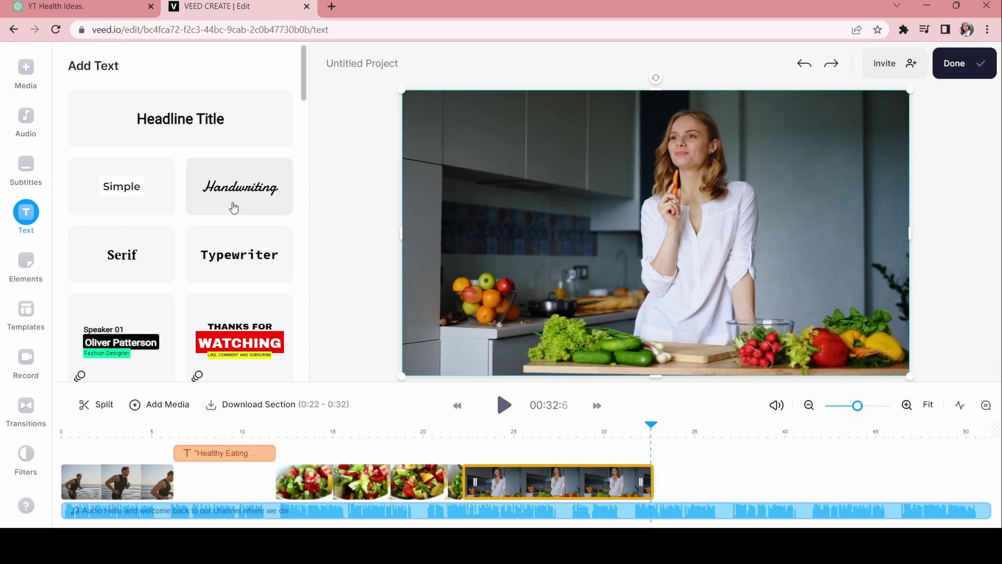
key(ctrl+shift+Tab)
drag(367, 281, 527, 282)
key(ctrl+c)
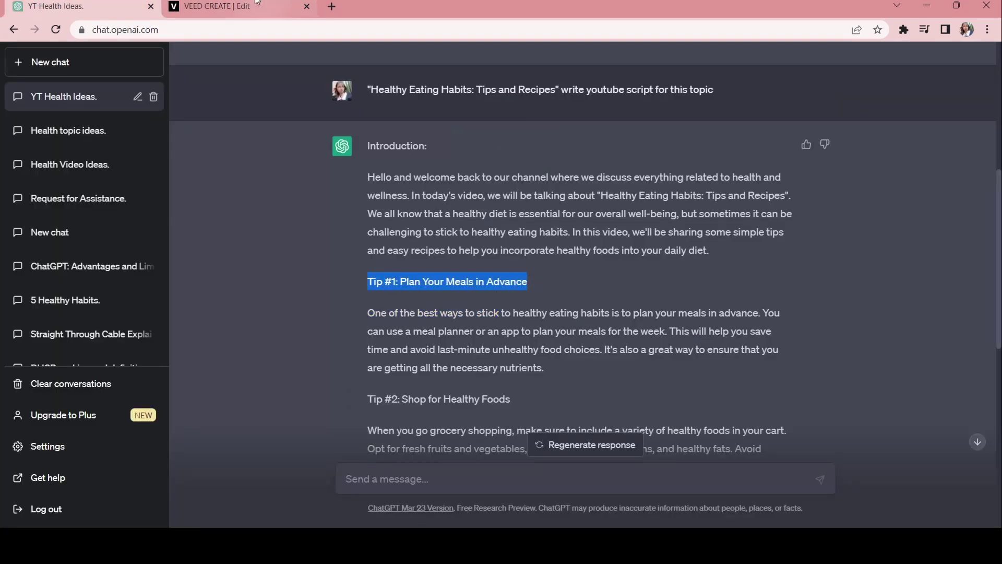
click(237, 6)
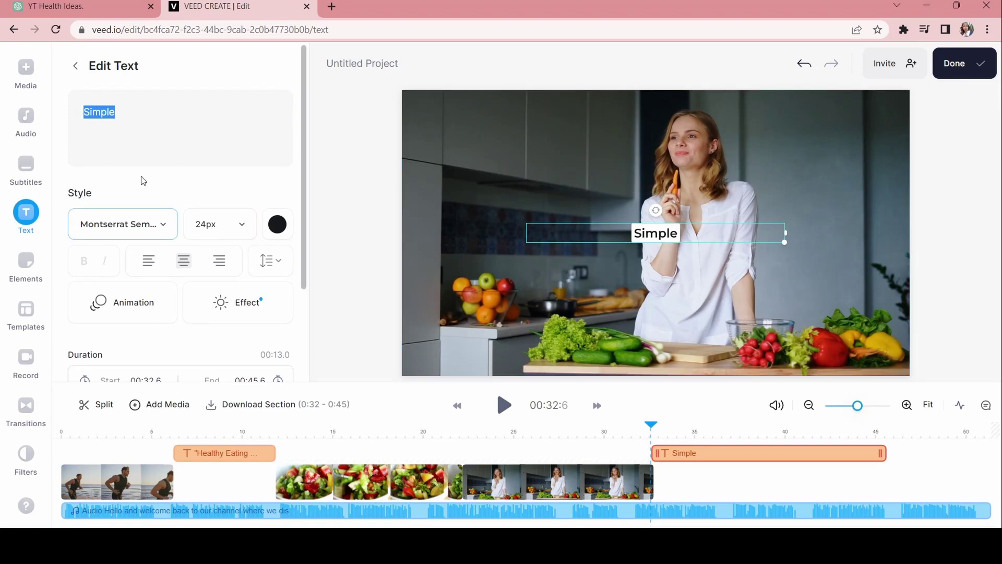
key(ctrl+v)
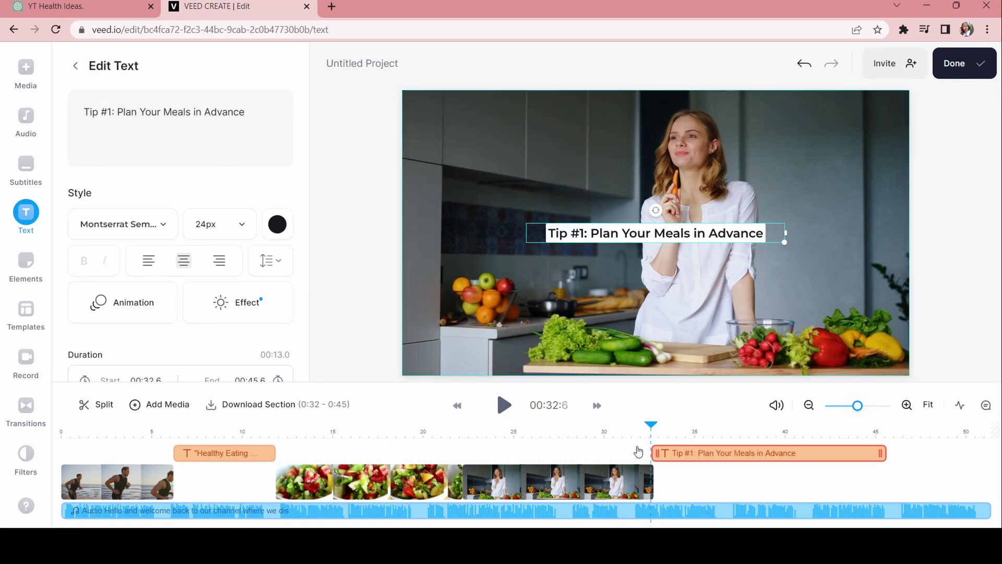
- Search the stock videos for "Plan Your Meals in Advance", reusing the copied tip heading without its "Tip #1:" prefix
click(28, 66)
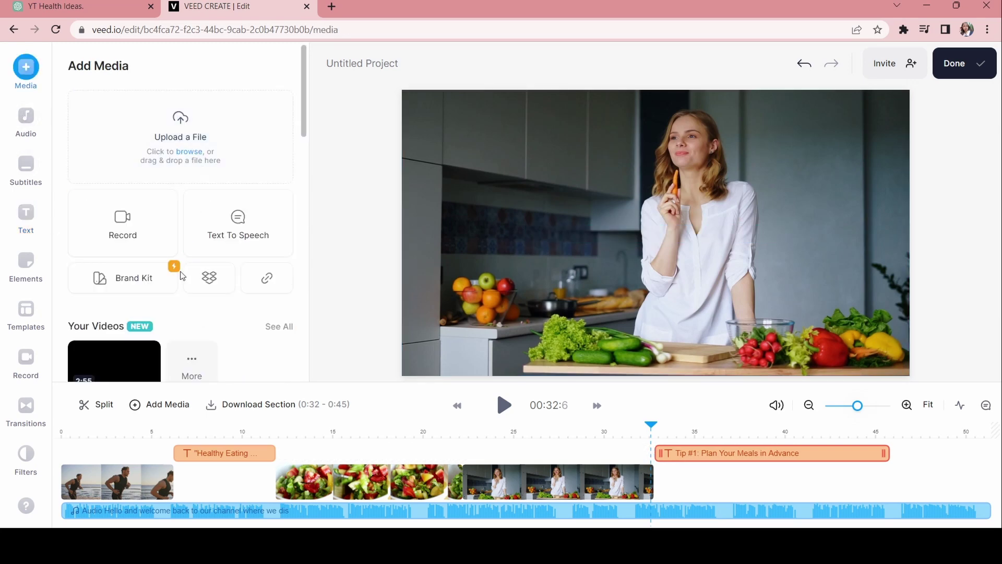
scroll(180, 266, down, 1)
scroll(182, 275, up, 1)
scroll(180, 275, down, 4)
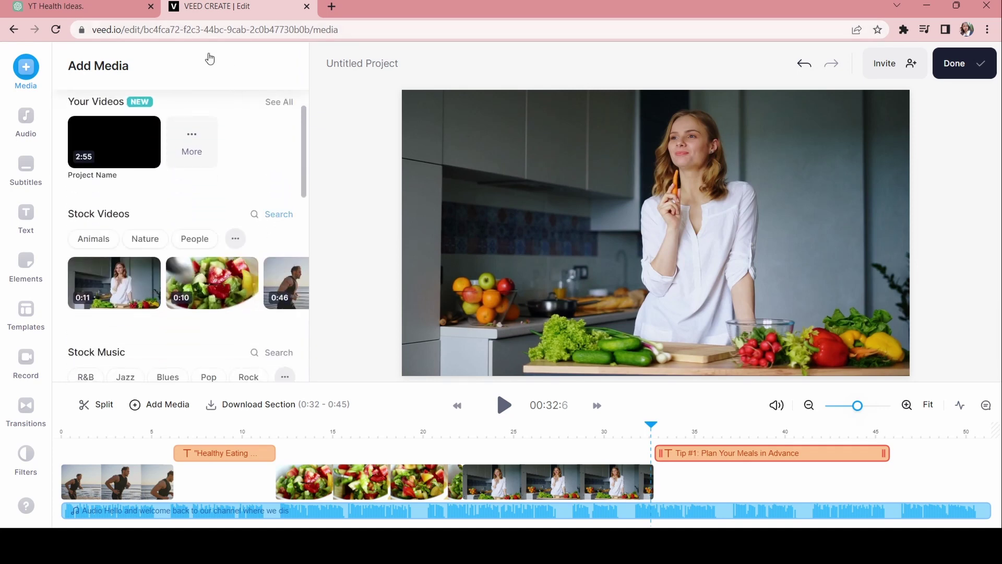
click(272, 214)
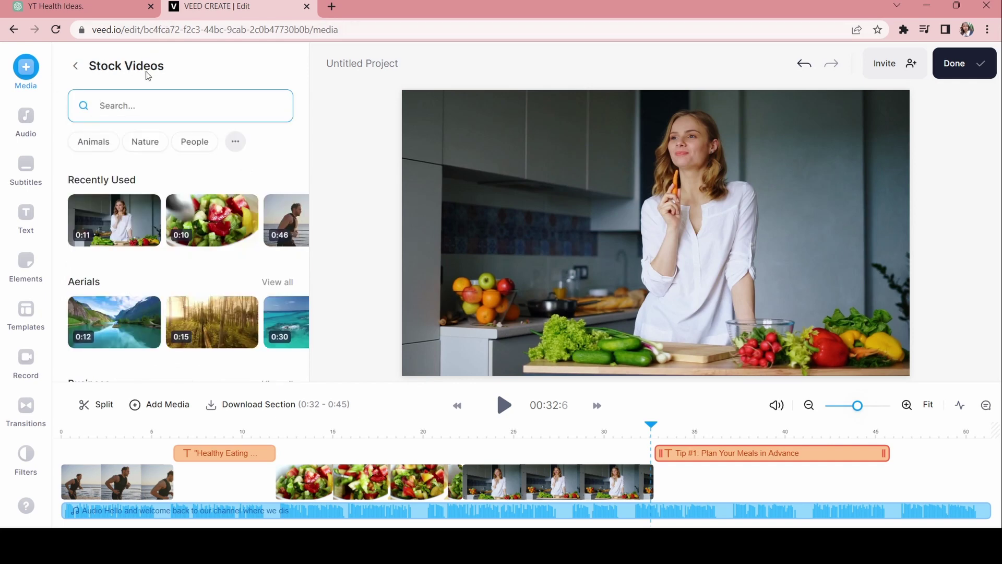
key(ctrl+v)
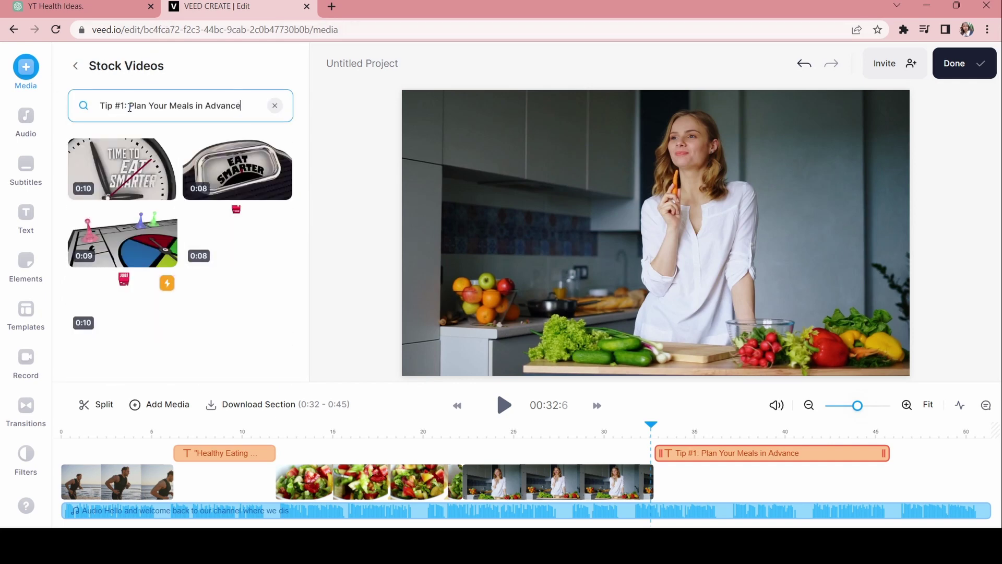
drag(129, 106, 100, 108)
key(BackSpace)
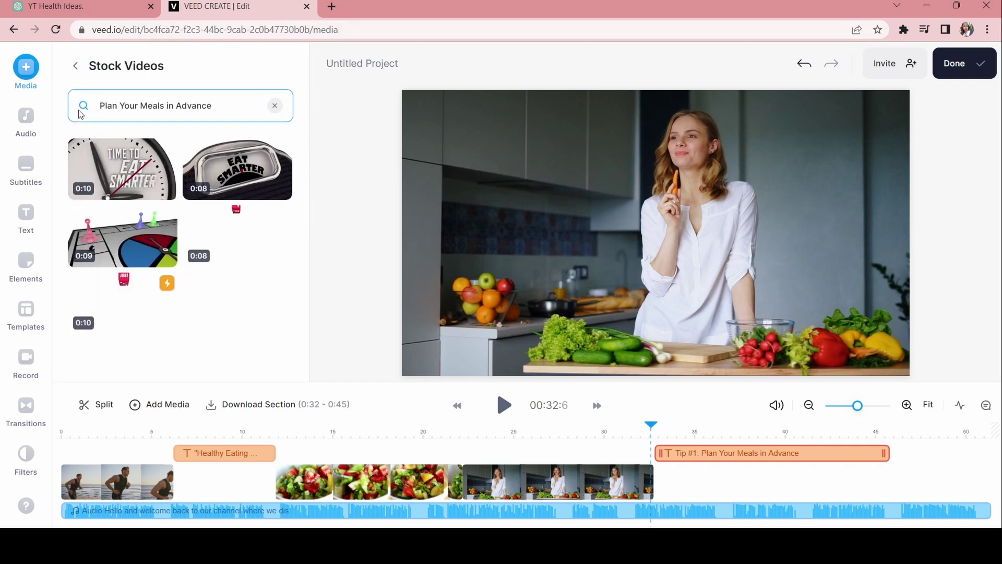
- Add the "Time to Eat Smarter" clock clip to the main video track at about 35 seconds and shorten the Tip #1 text to end at 36.3 seconds
click(122, 172)
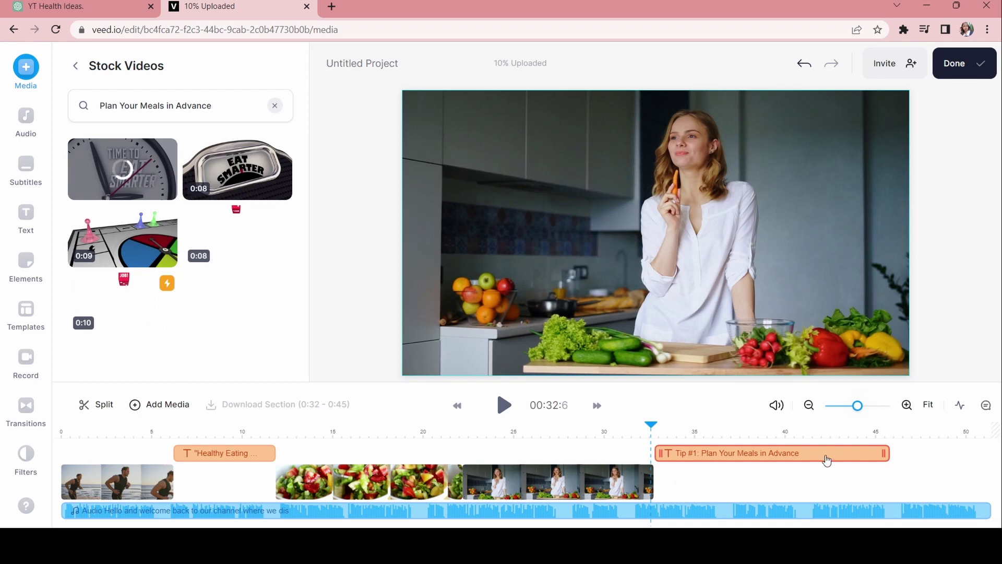
drag(887, 452, 713, 454)
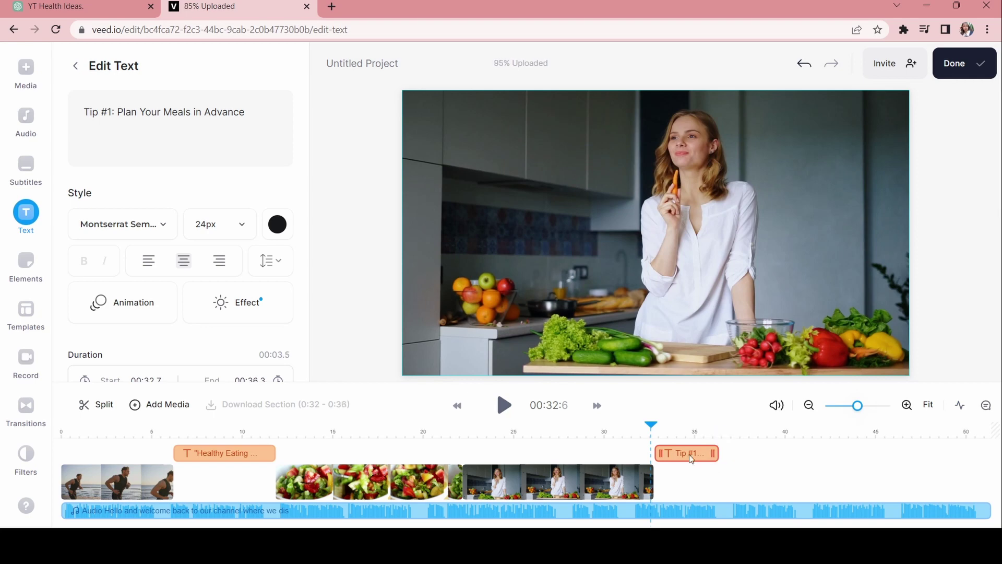
click(483, 308)
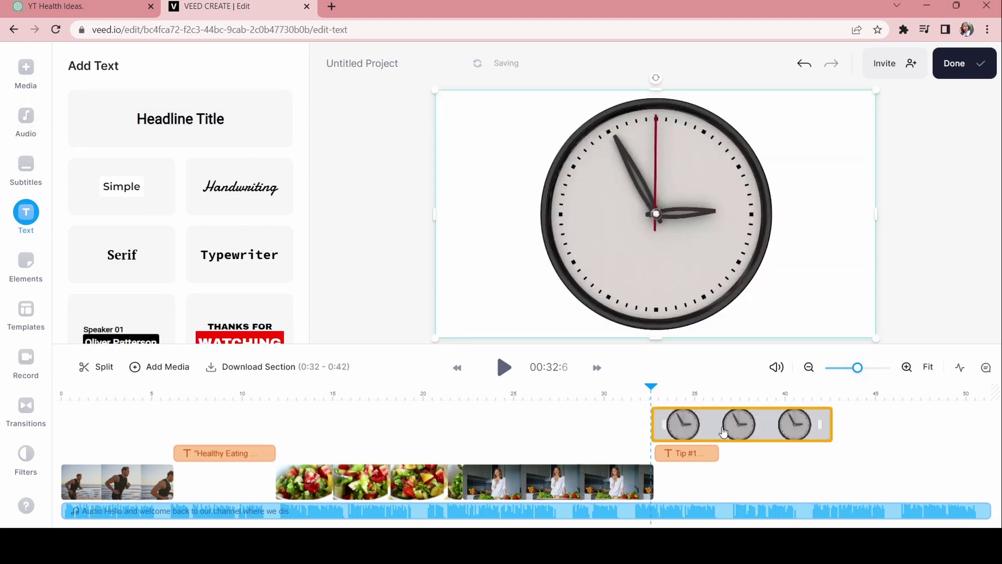
drag(723, 431, 768, 485)
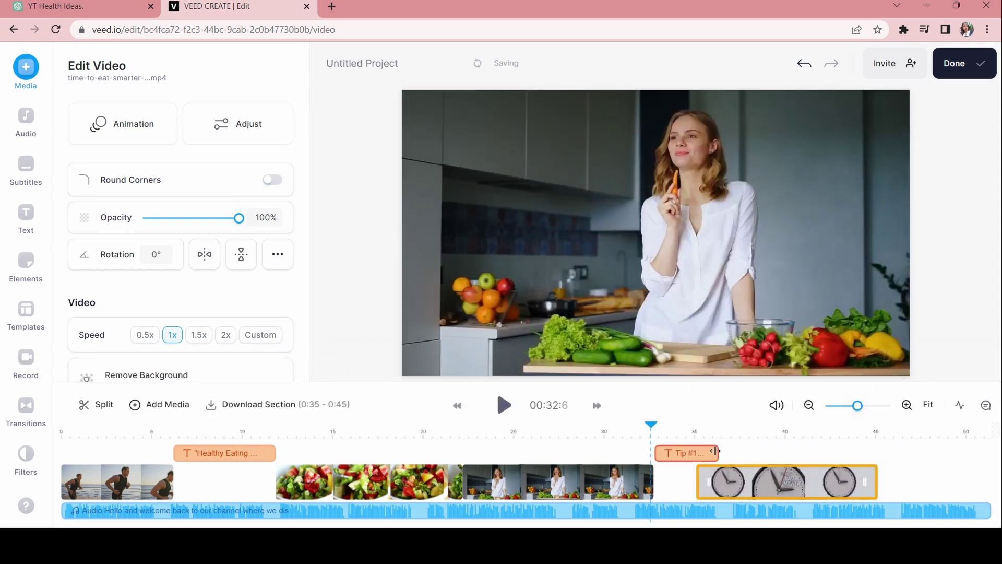
- Shorten the Tip #1 text to end at 35.5 seconds and play the video from the end of the kitchen clip
drag(715, 451, 704, 452)
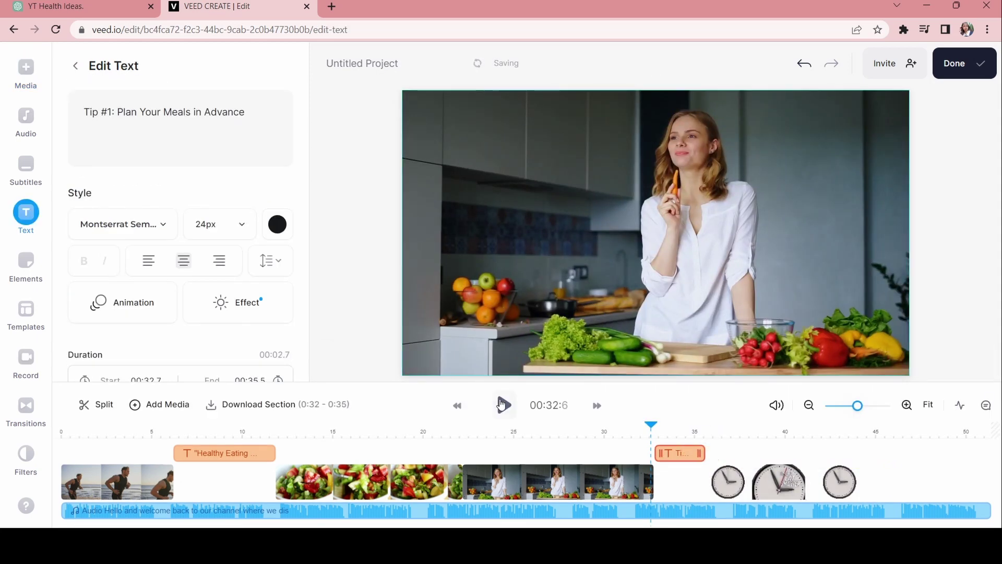
click(501, 404)
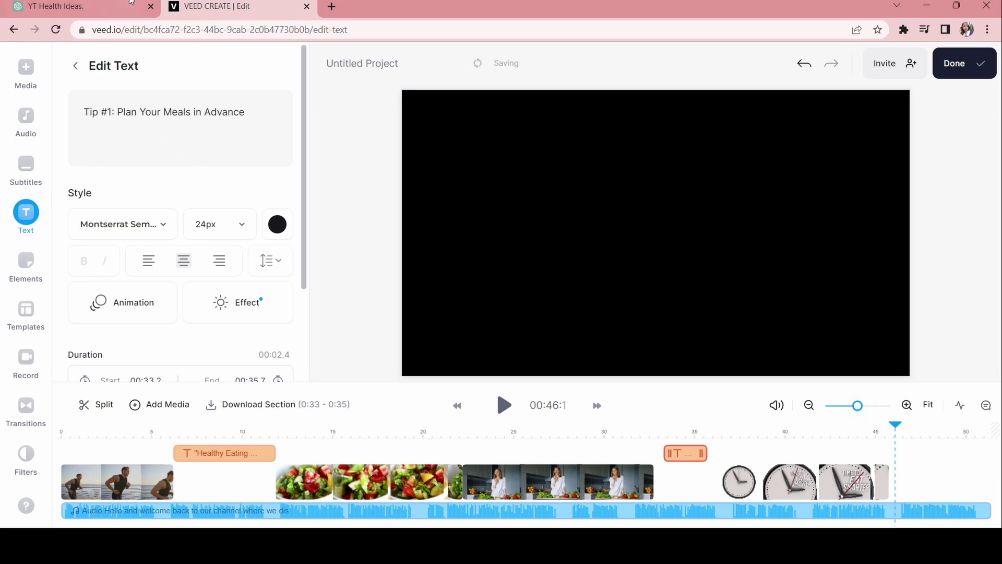
- Check the Tip #1 paragraph in the ChatGPT script and search VEED's stock videos for "necessary nutrients", shortening the search to "nutrients"
click(89, 3)
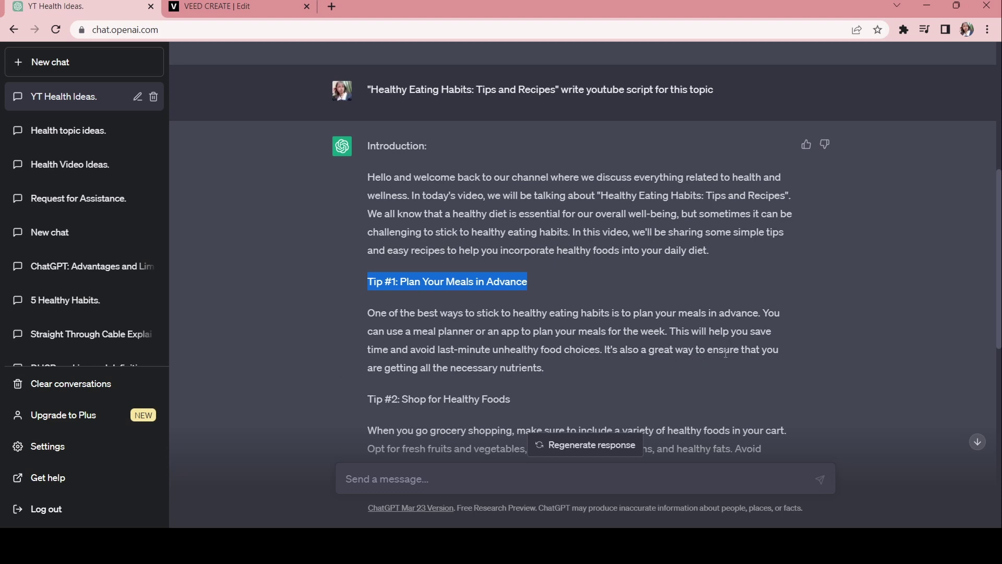
click(220, 7)
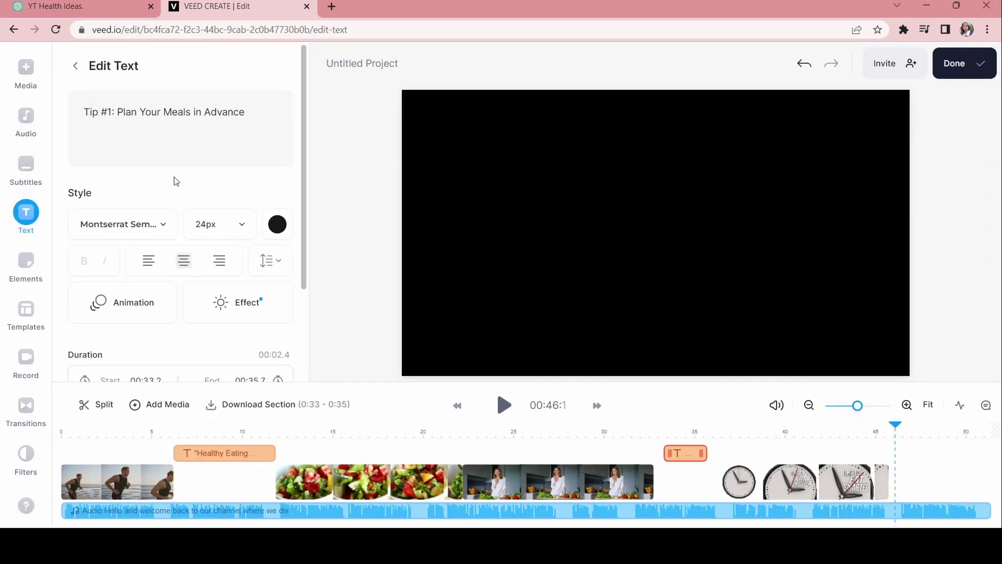
scroll(195, 160, down, 3)
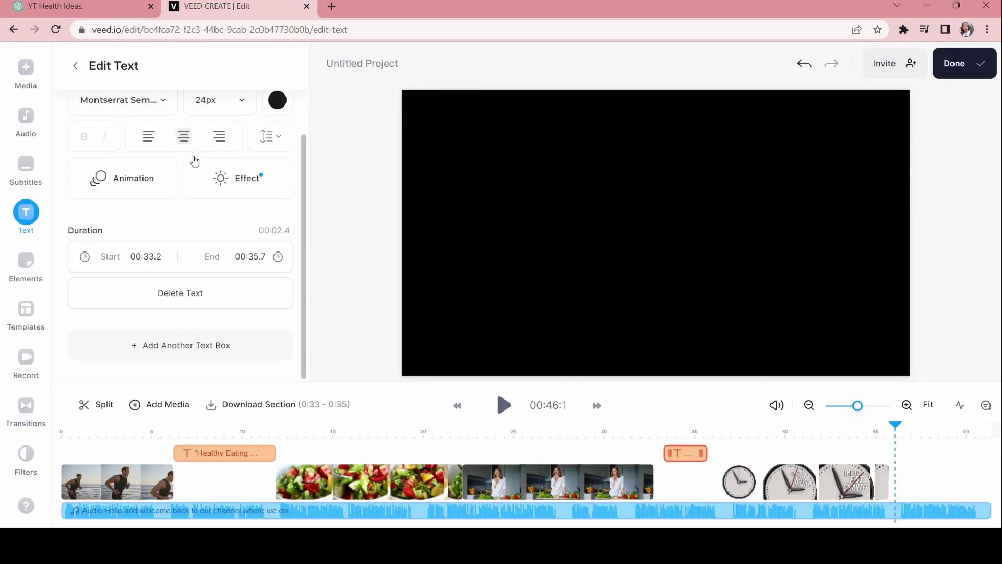
scroll(195, 161, up, 3)
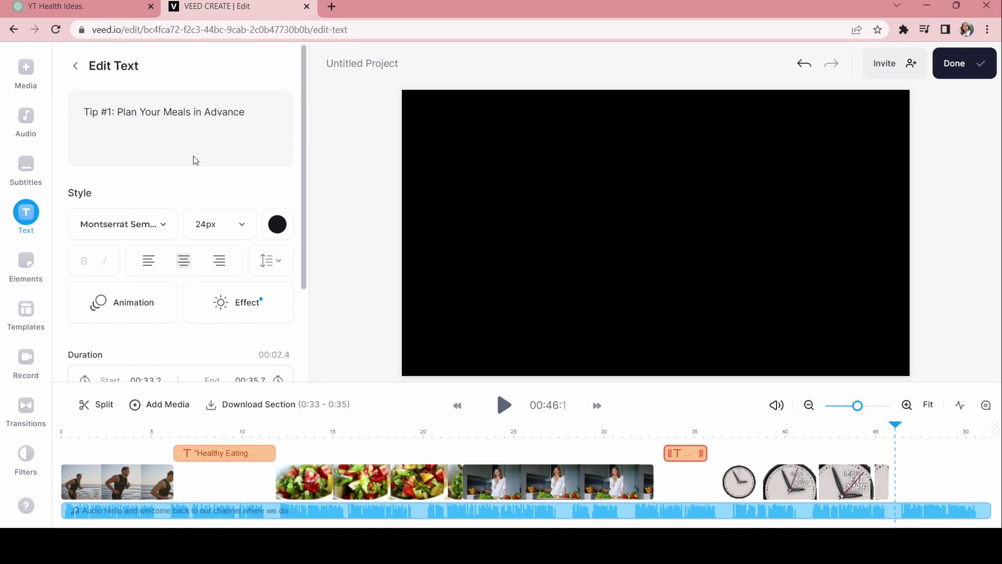
click(26, 68)
scroll(186, 266, down, 4)
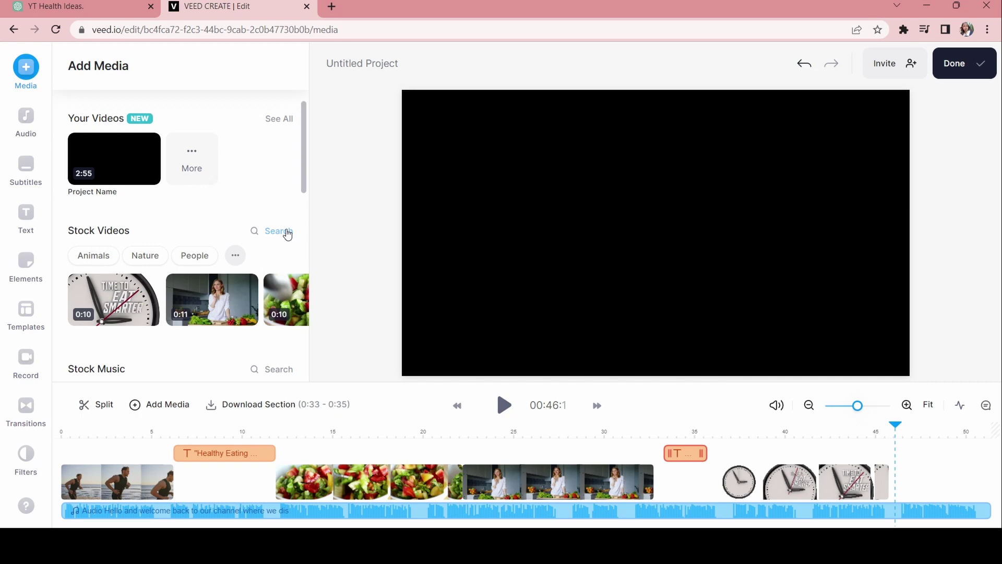
click(272, 231)
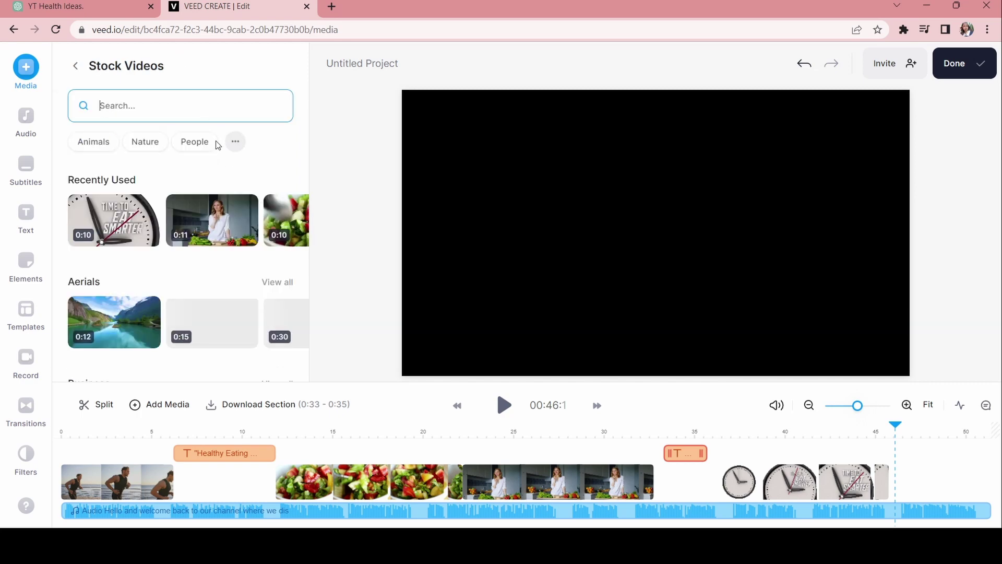
click(175, 104)
text(necessary nutrients)
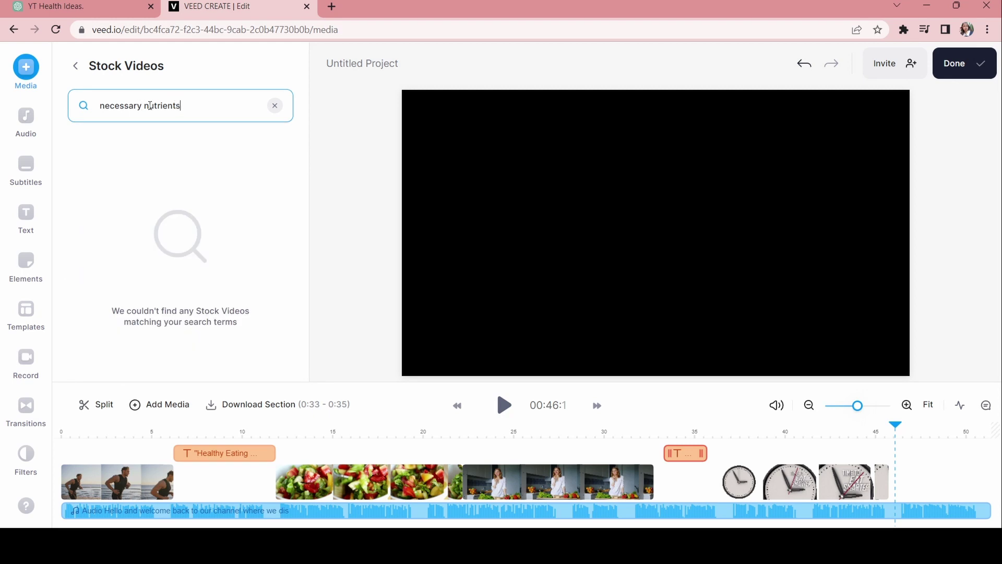
drag(150, 106, 99, 105)
text(nutrients)
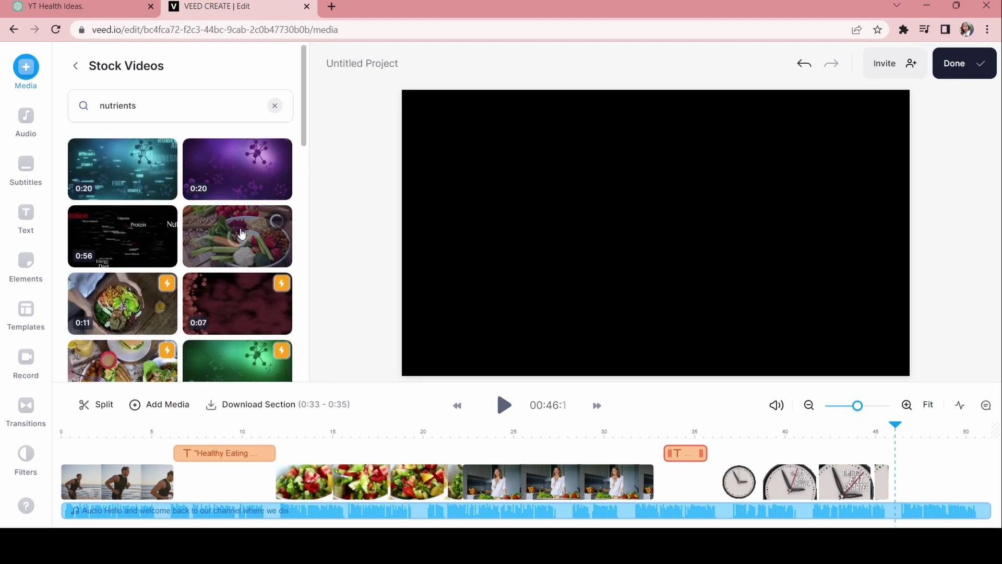
- Add the stock clip of the vegetable bowl to the main video track and shorten the clock clip to end at about 45 seconds
click(242, 234)
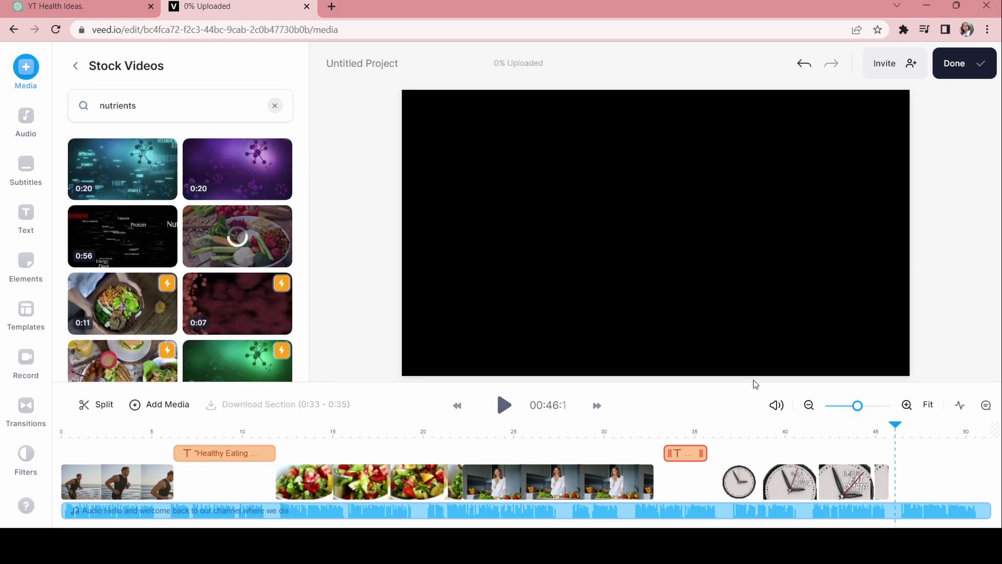
click(877, 485)
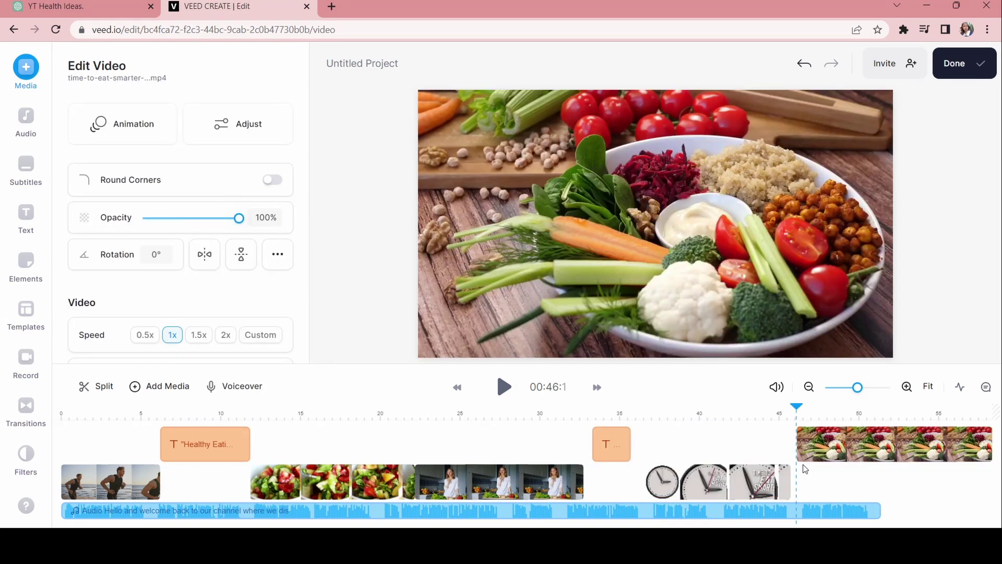
drag(823, 451, 778, 479)
click(769, 483)
- Move the vegetable bowl clip directly behind the clock clip and trim its end to about 51 seconds, level with the narration
click(864, 486)
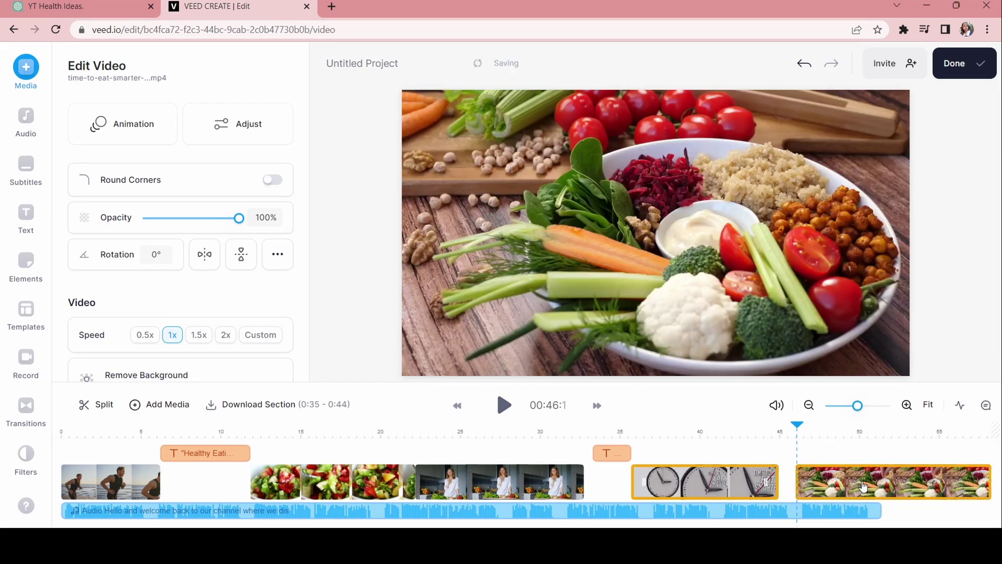
drag(864, 486, 848, 485)
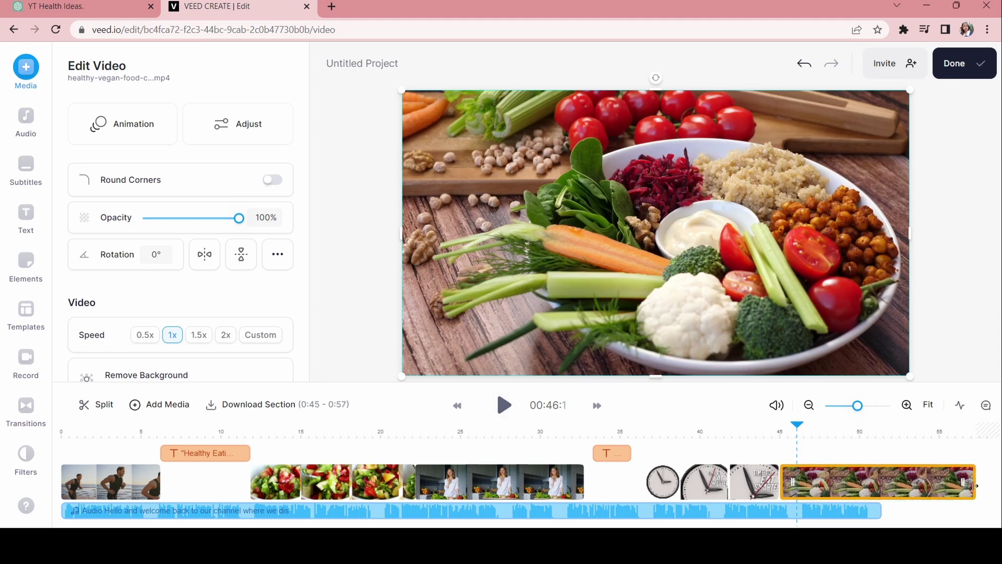
drag(977, 485, 881, 499)
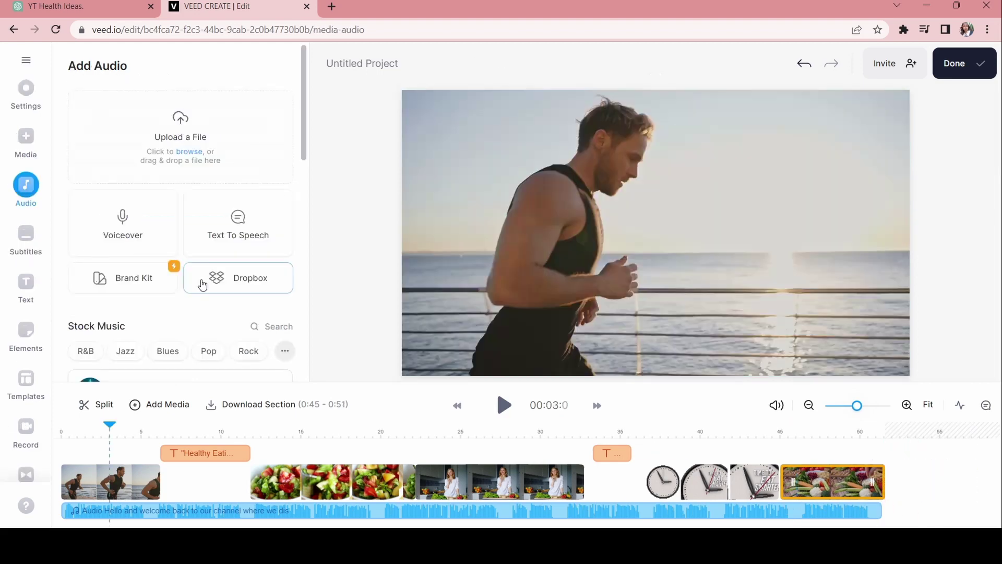
- Search the stock music for "soft"
scroll(202, 284, down, 4)
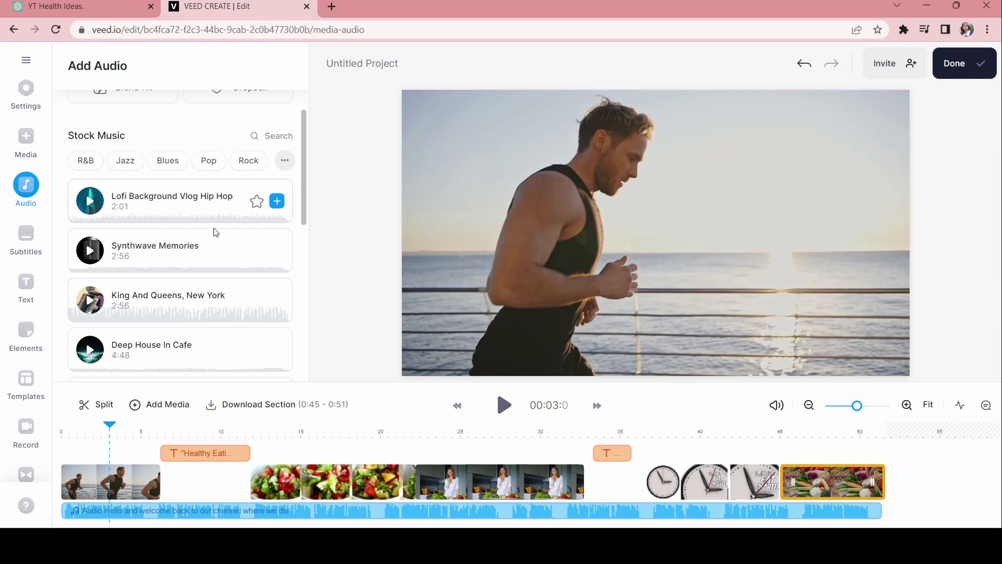
scroll(214, 230, up, 2)
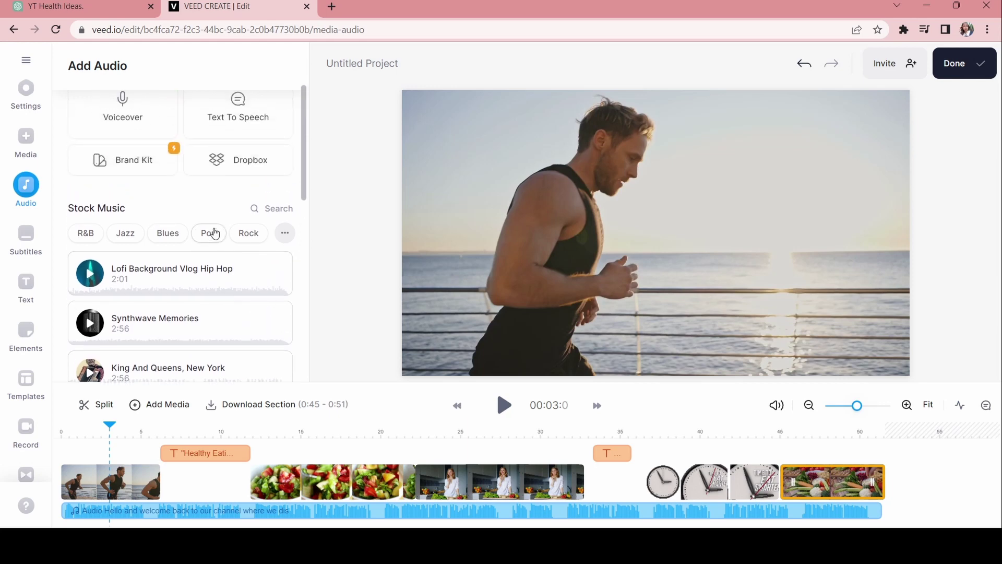
click(269, 210)
text(sp)
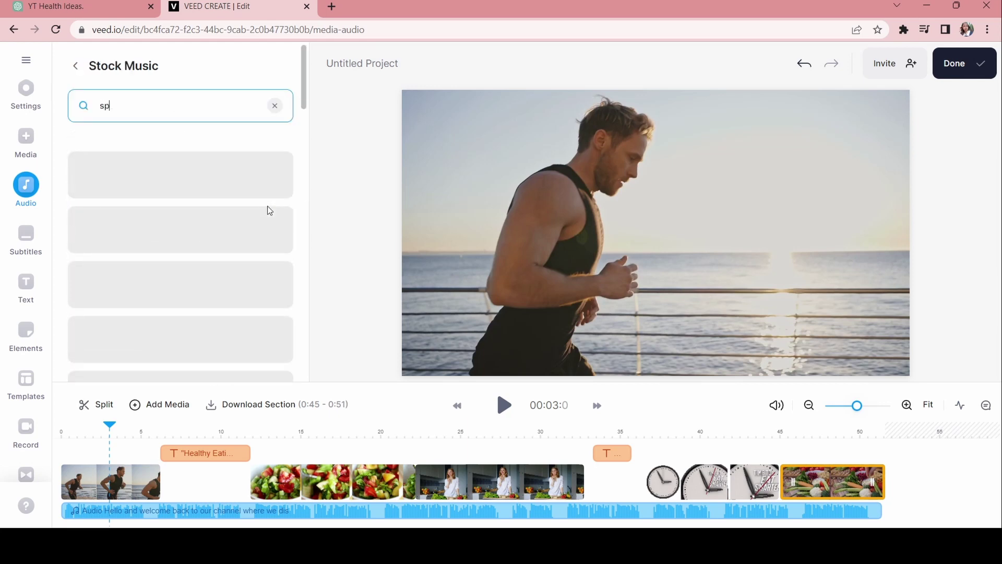
key(BackSpace)
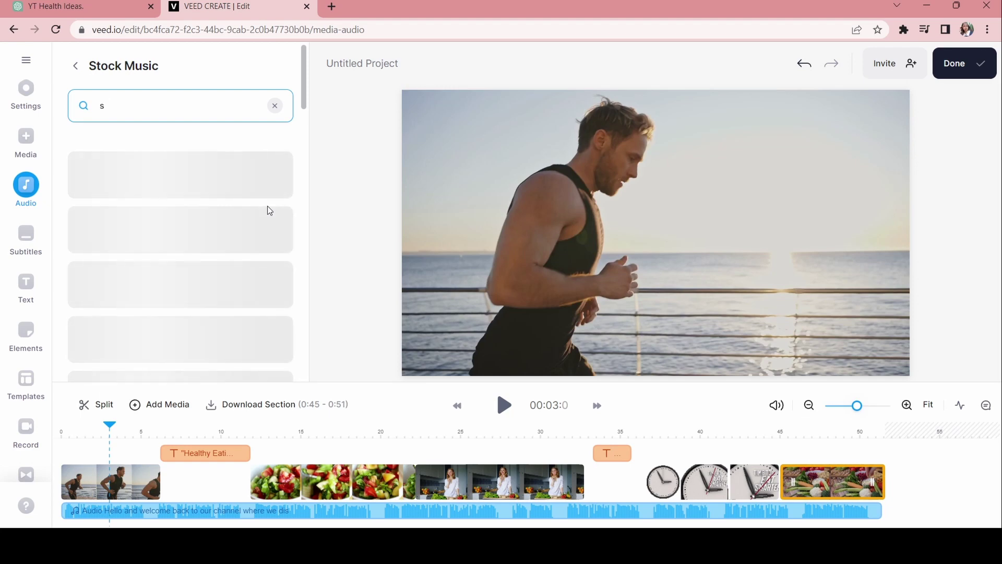
text(oft)
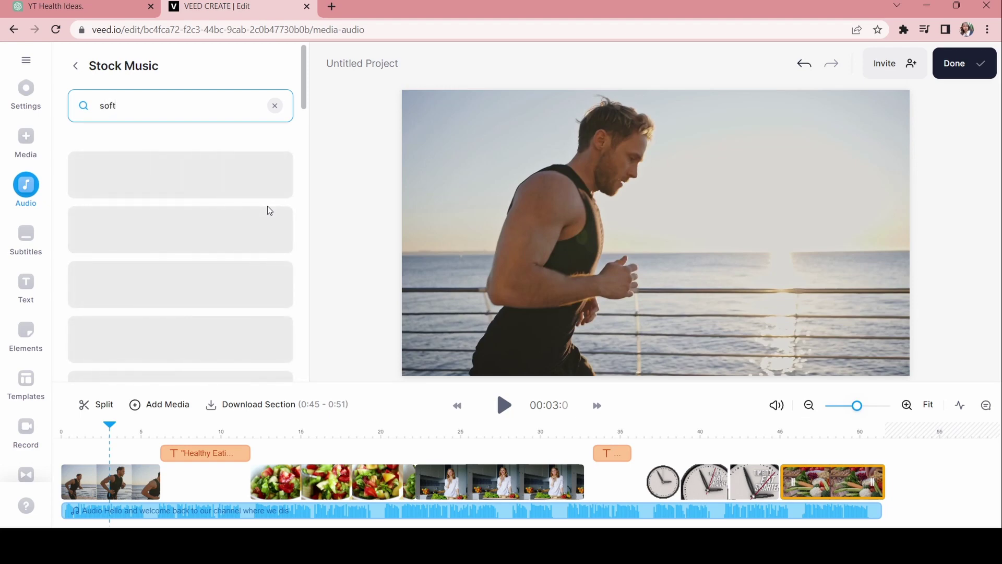
- Preview the stock music results, comparing 90 S Retro Pop, 80 S Dreamwave Logo and the J. S. Bach Prelude
click(91, 171)
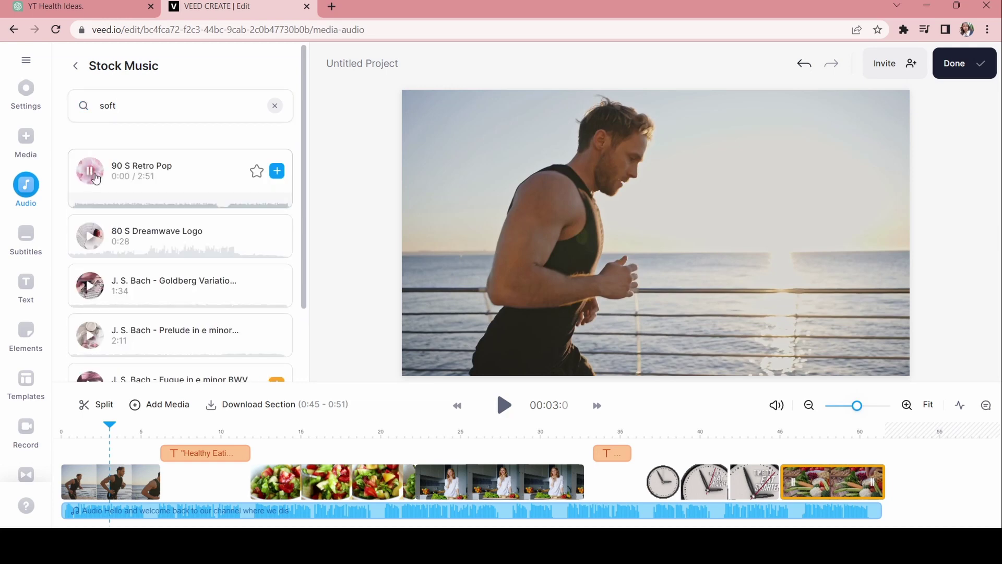
key(space)
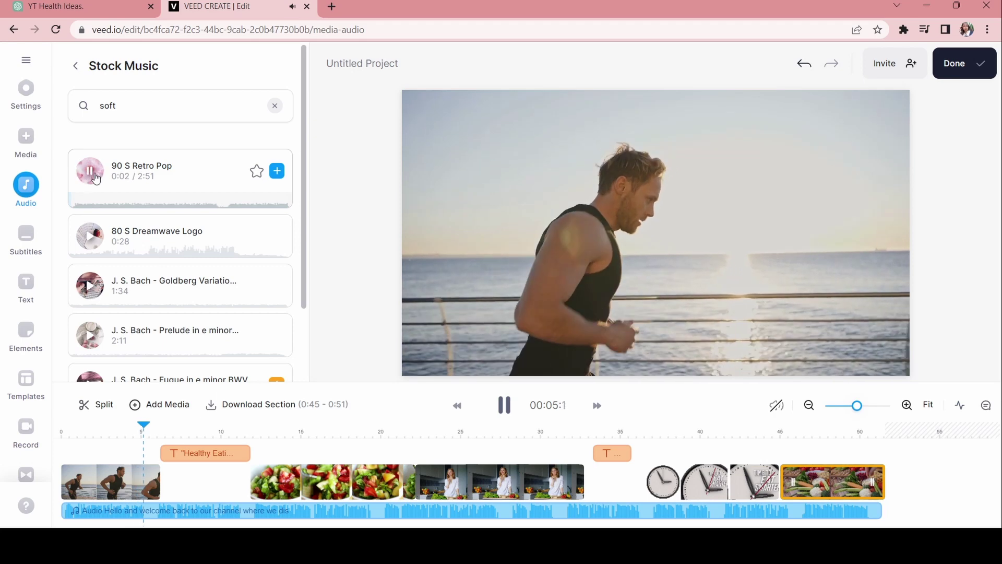
click(94, 175)
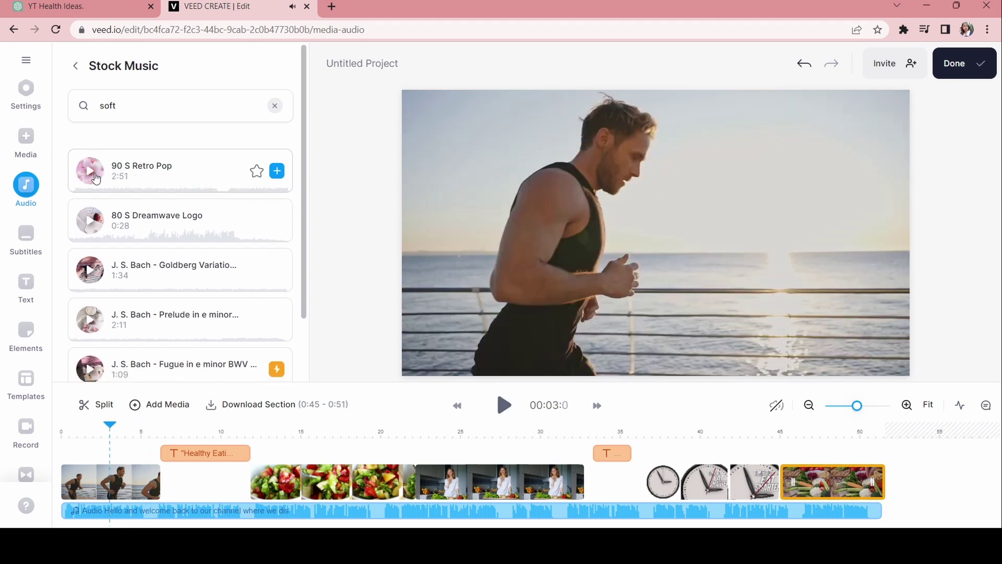
click(94, 220)
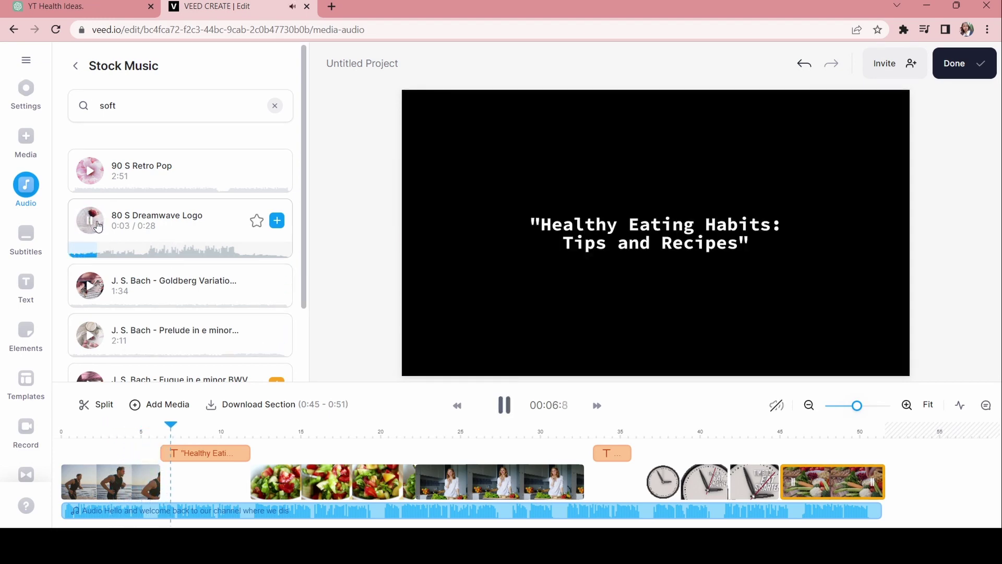
click(98, 225)
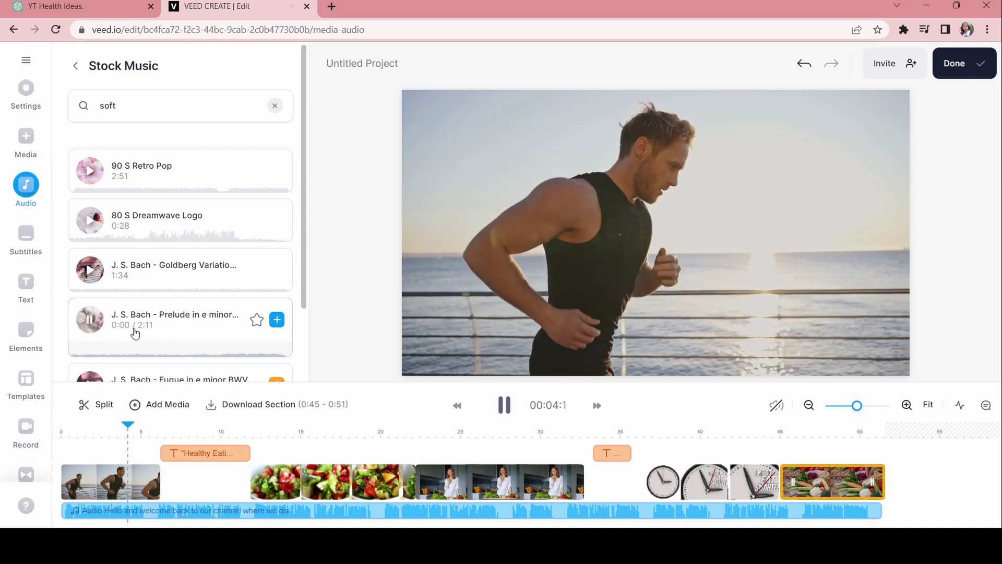
click(124, 185)
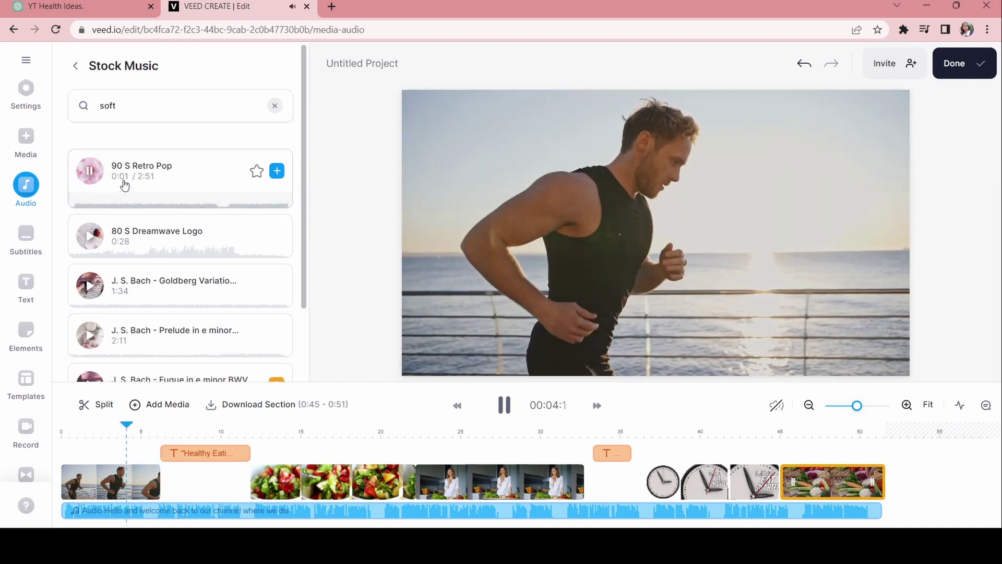
click(110, 246)
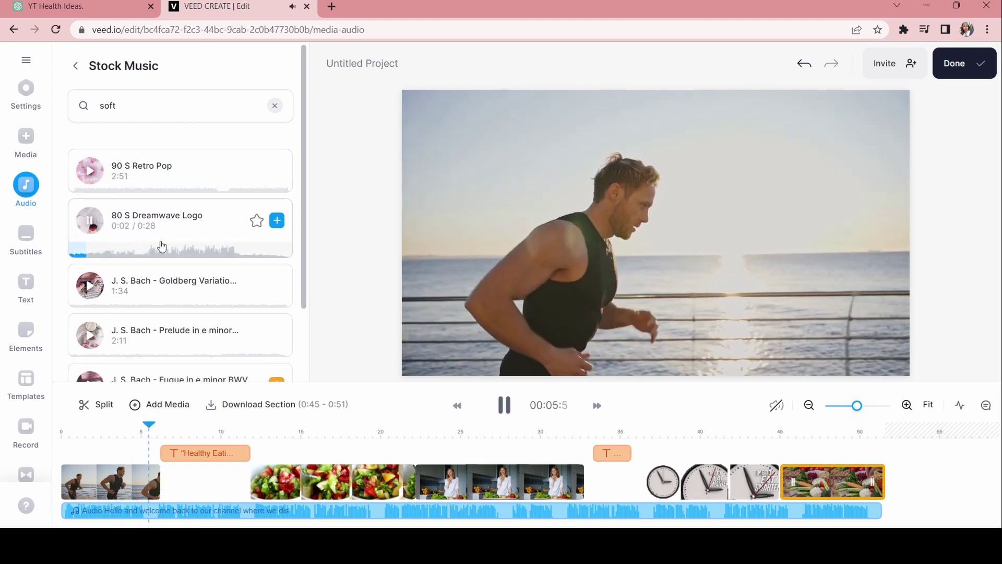
scroll(199, 223, down, 1)
scroll(199, 224, down, 2)
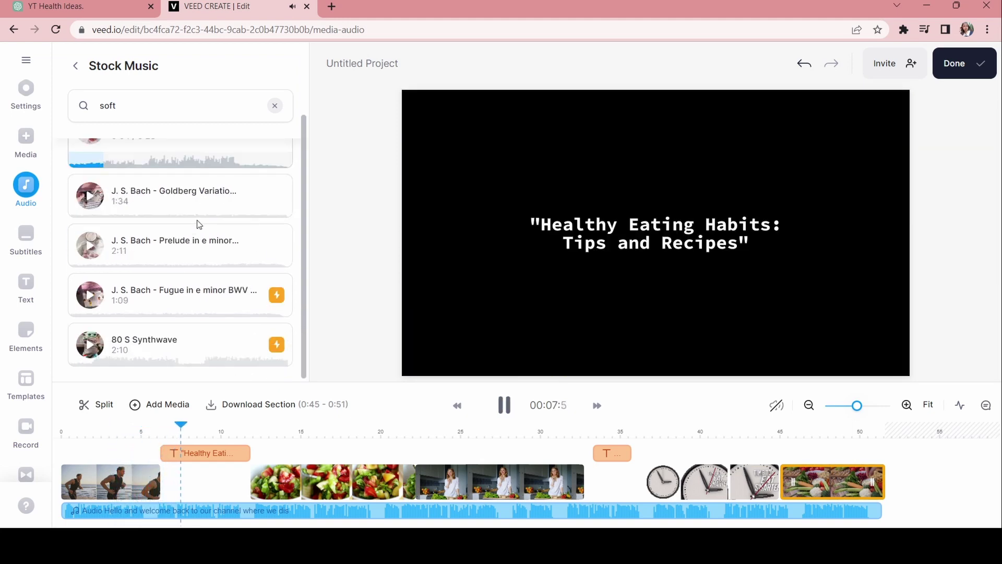
click(510, 411)
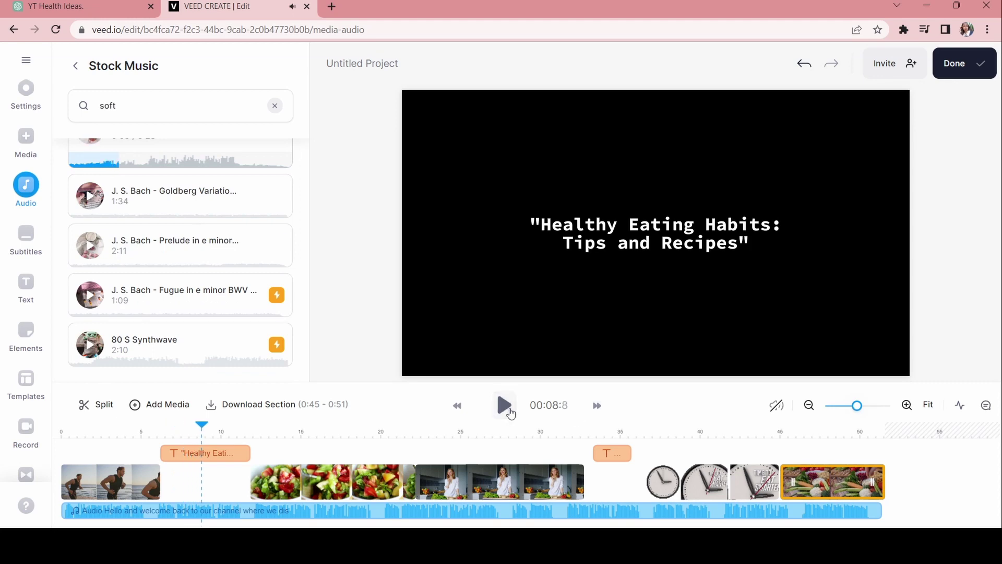
scroll(102, 214, up, 3)
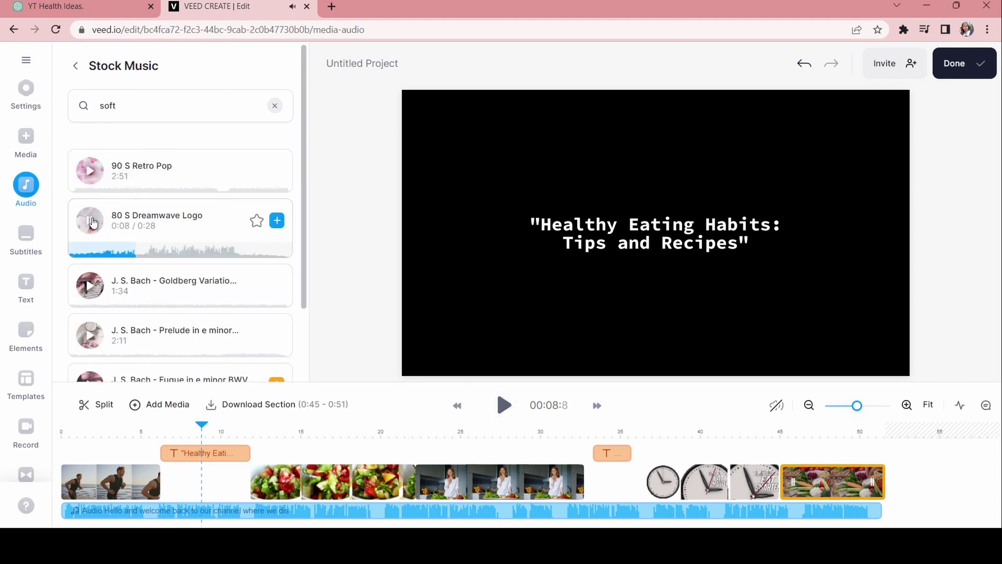
click(96, 217)
- Add the 80 S Dreamwave Logo track as background music starting at 0 seconds and set its volume to 16%
click(277, 222)
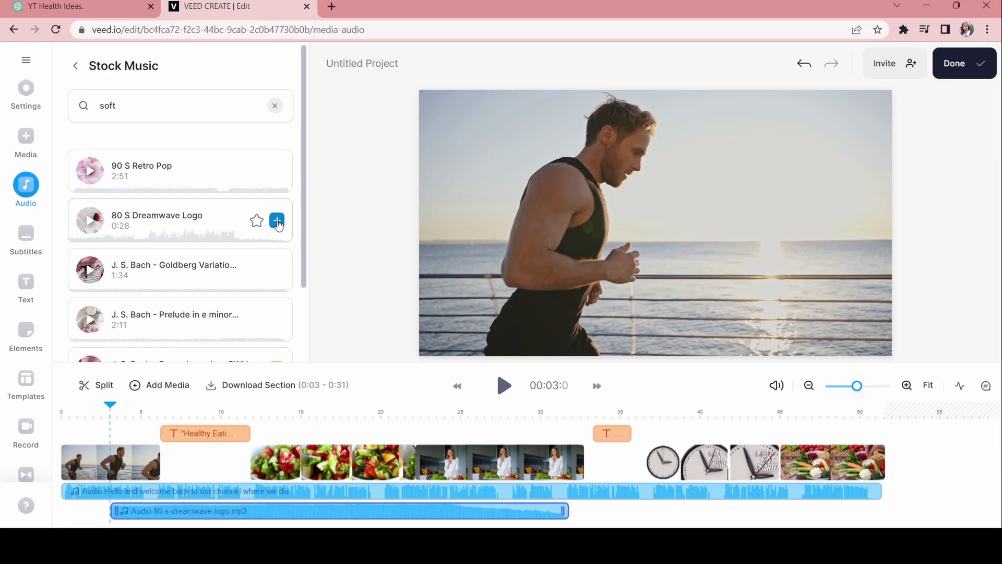
drag(200, 514, 136, 509)
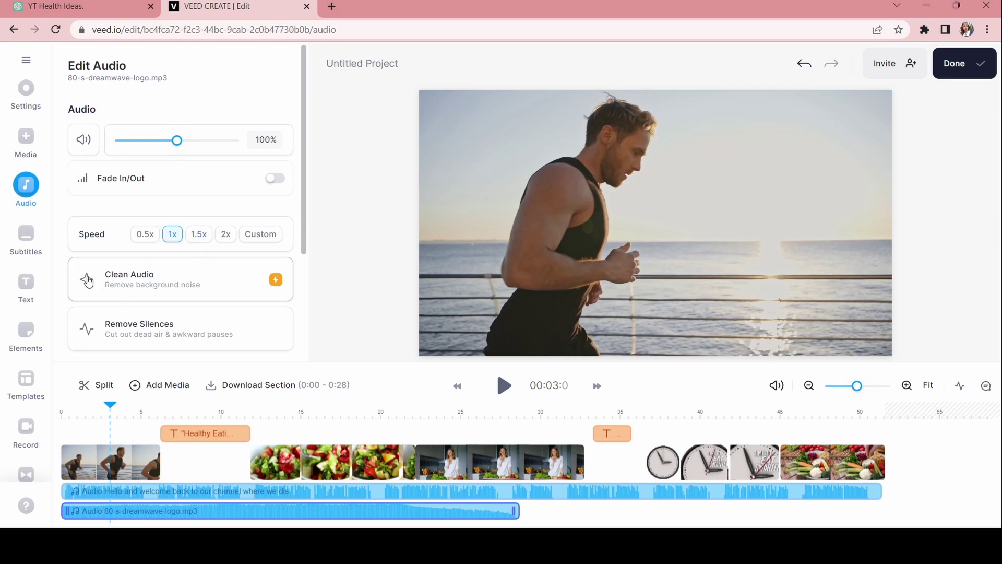
scroll(130, 335, down, 3)
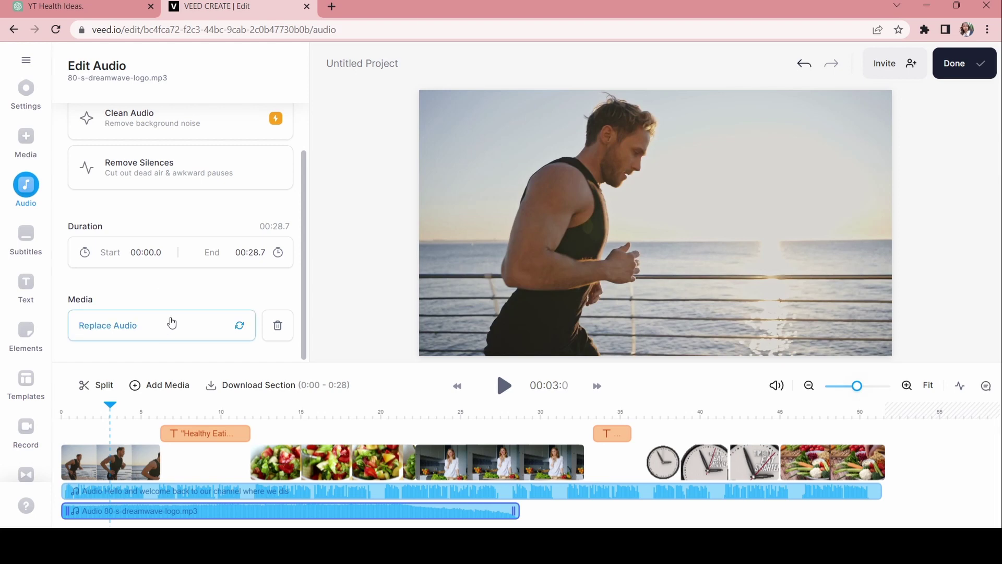
scroll(185, 308, up, 3)
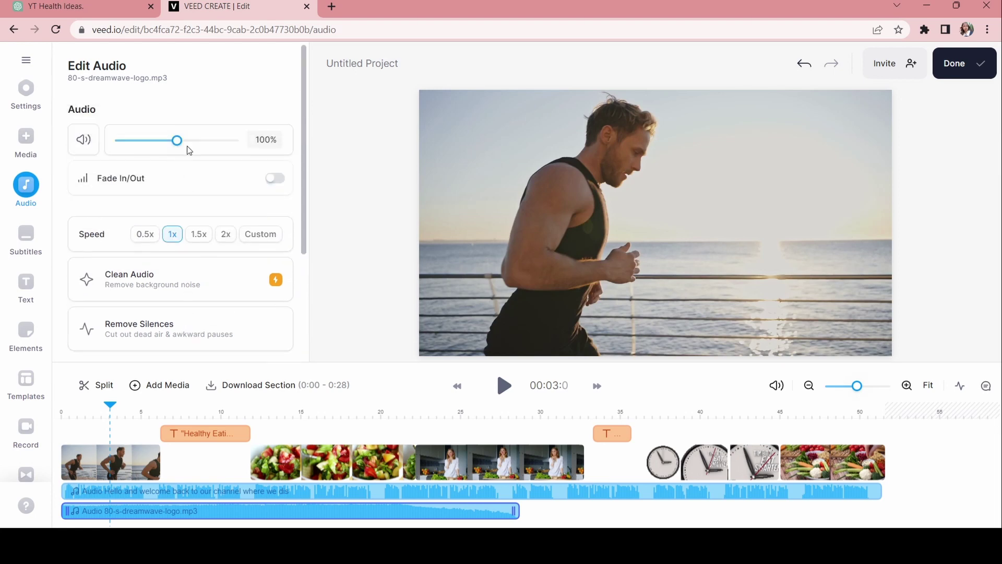
click(127, 146)
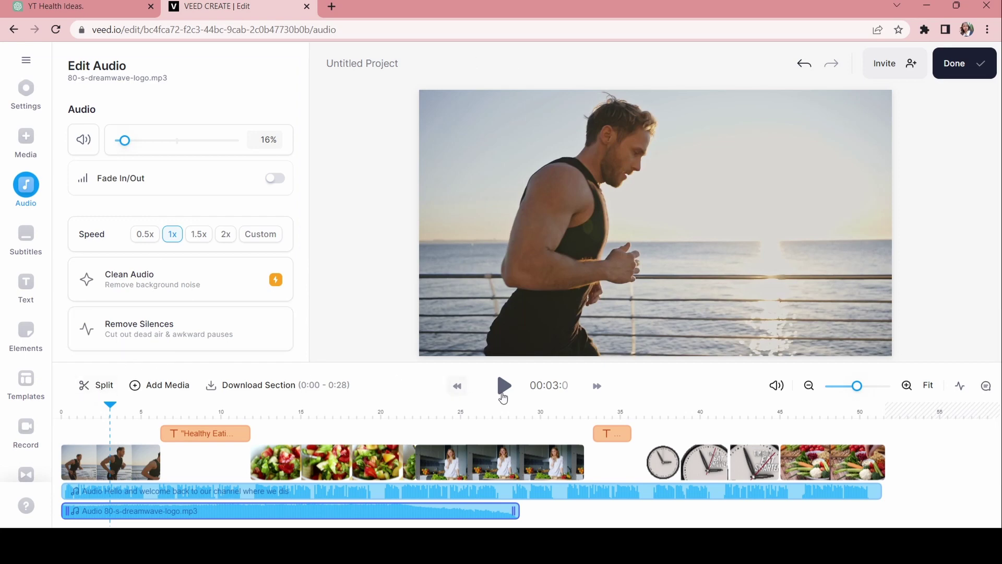
- Play the draft back from 3 seconds and lower the 80 S Dreamwave Logo track's volume to 5%
click(504, 391)
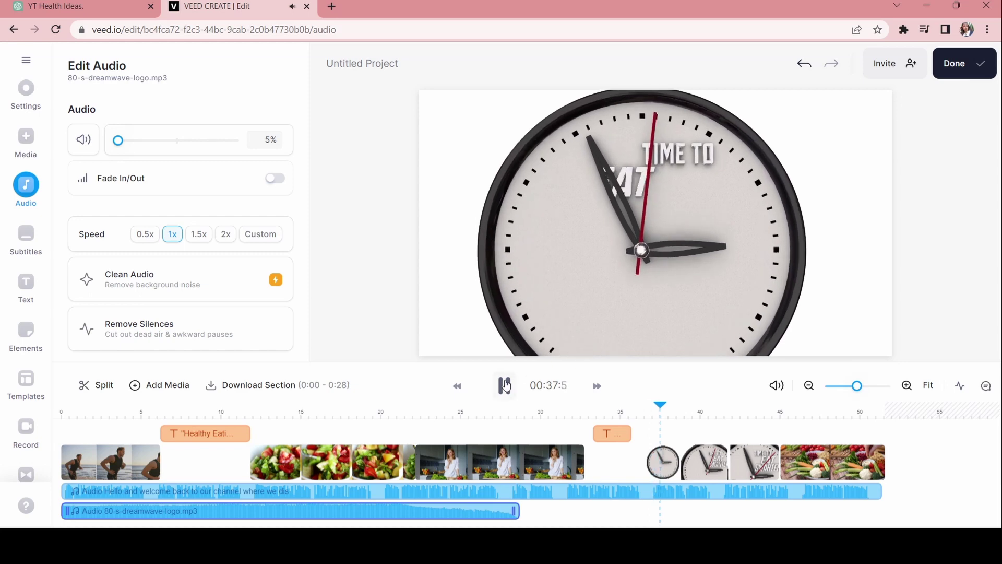
key(space)
- Move the clock clip to start at about 35 seconds with the vegetable bowl clip directly behind it, and play the revised ending through
key(ctrl+z)
click(748, 452)
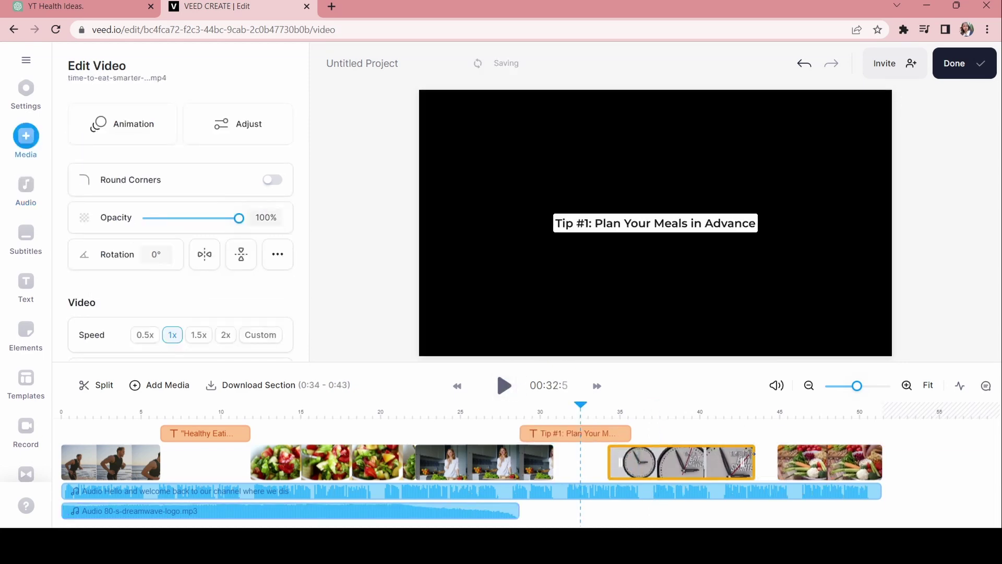
drag(755, 455, 779, 461)
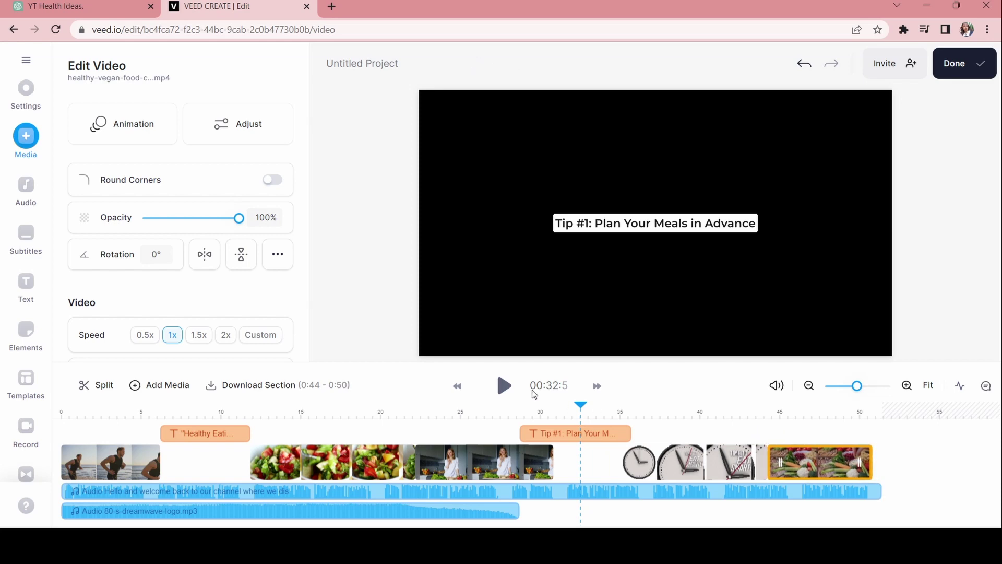
click(509, 391)
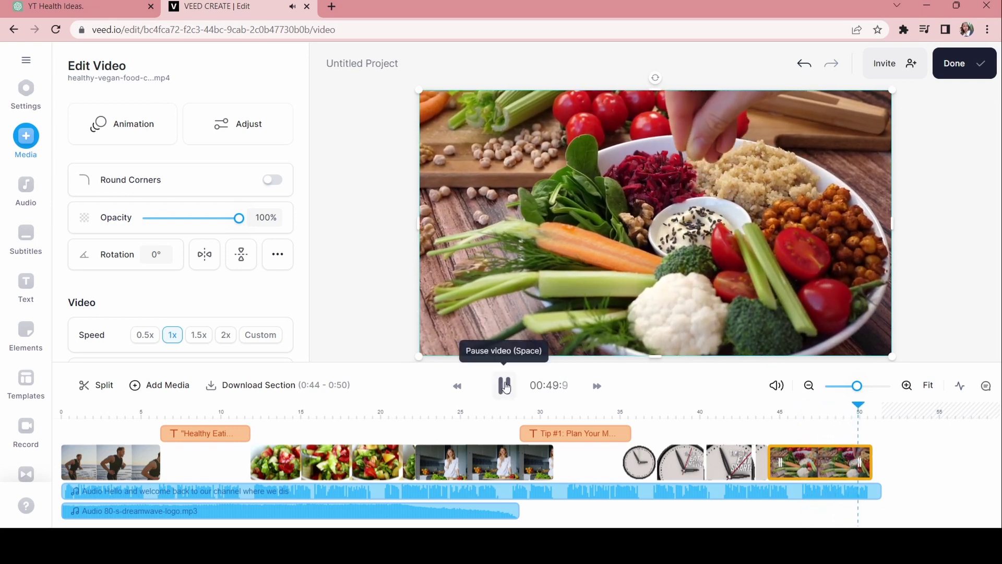
click(505, 386)
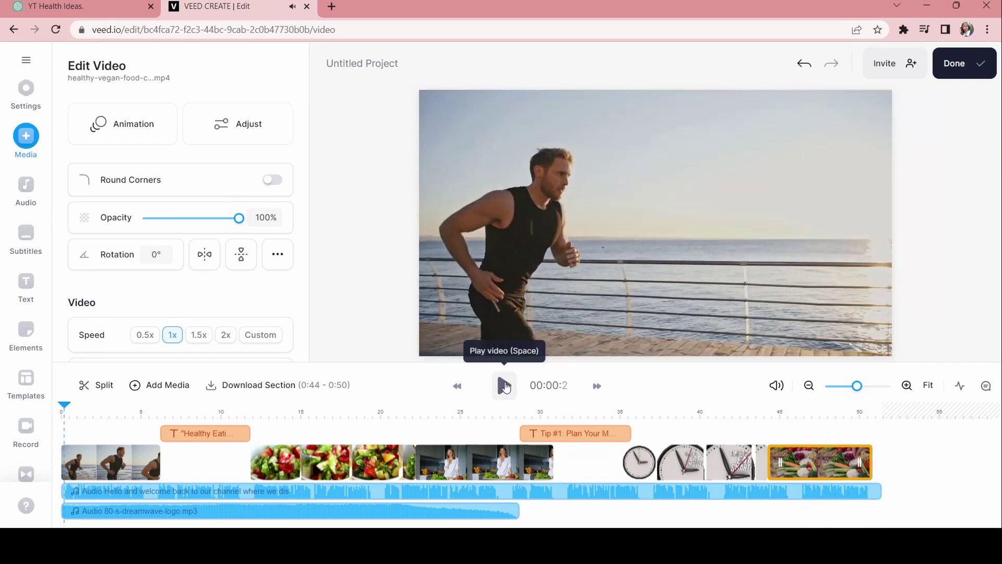
- Export the video in Standard quality and download it as MP4, allowing the site's popup once
click(967, 60)
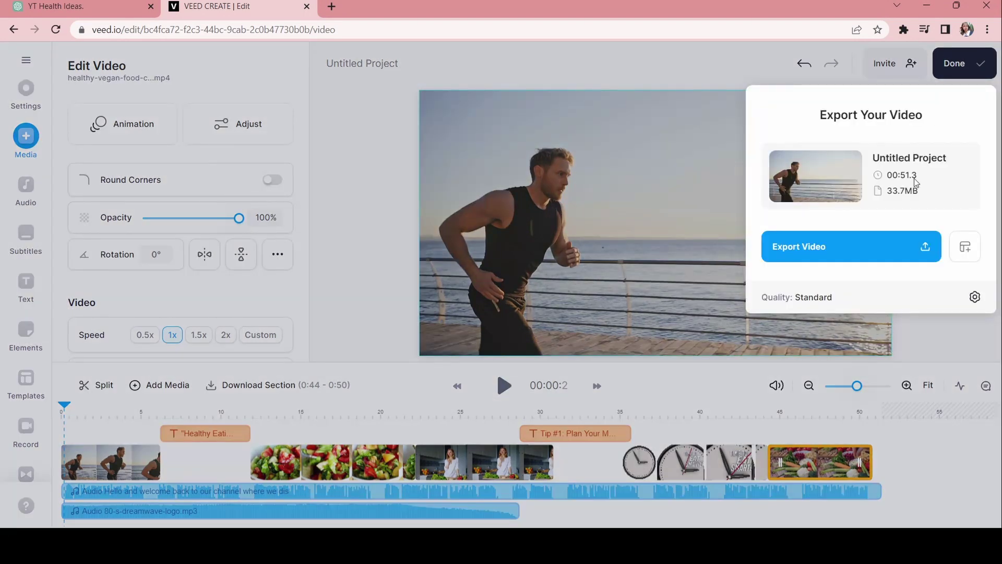
click(903, 252)
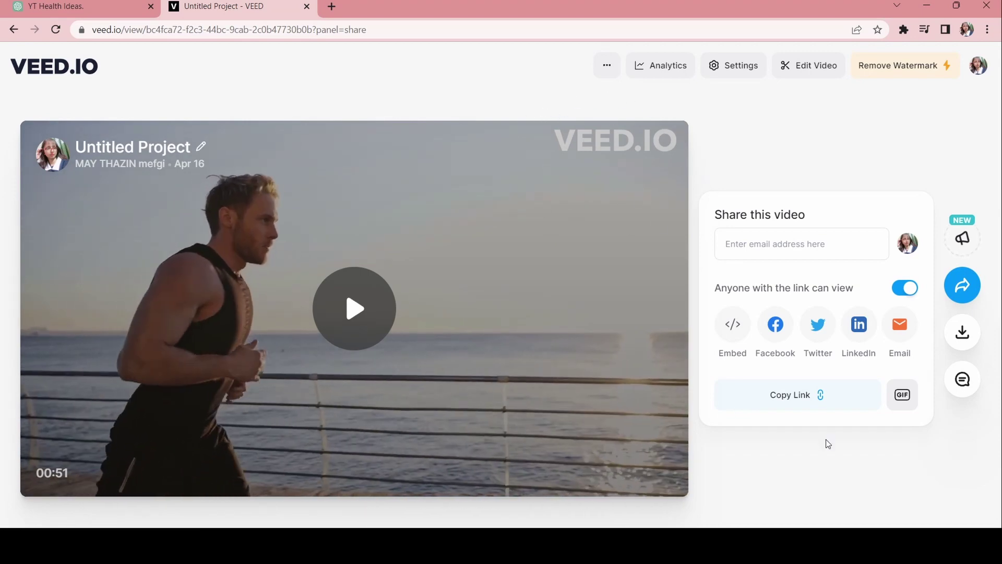
click(964, 335)
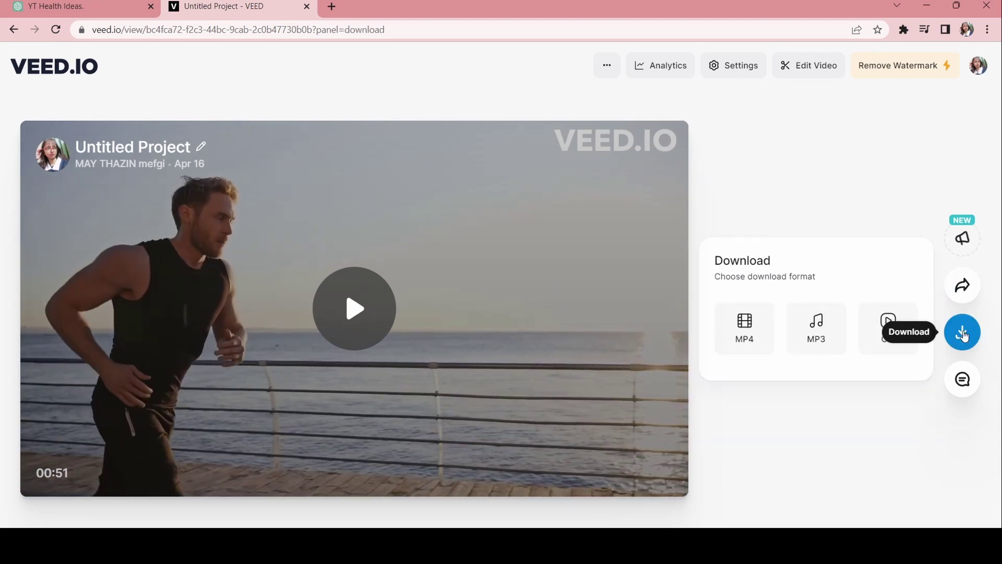
click(740, 336)
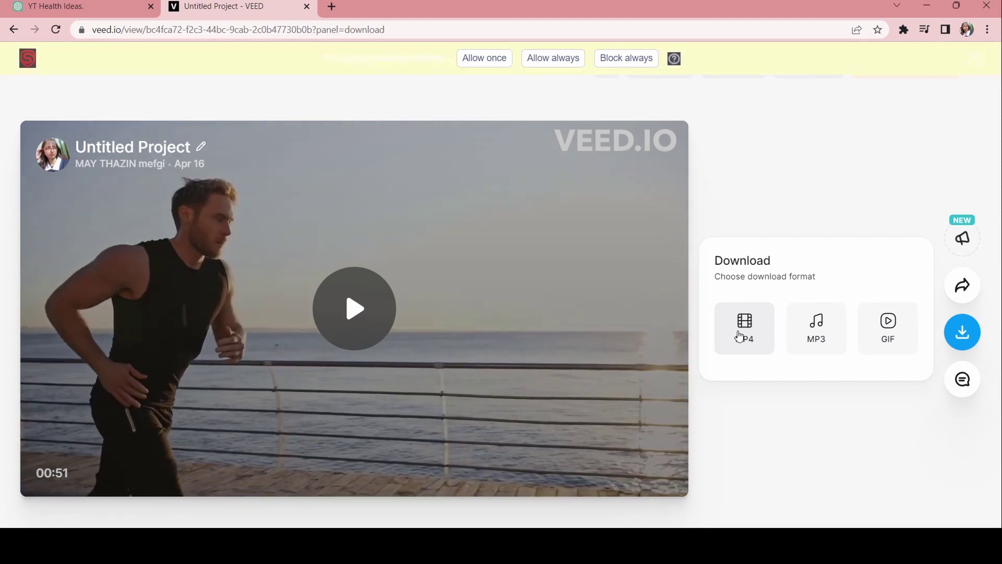
click(491, 54)
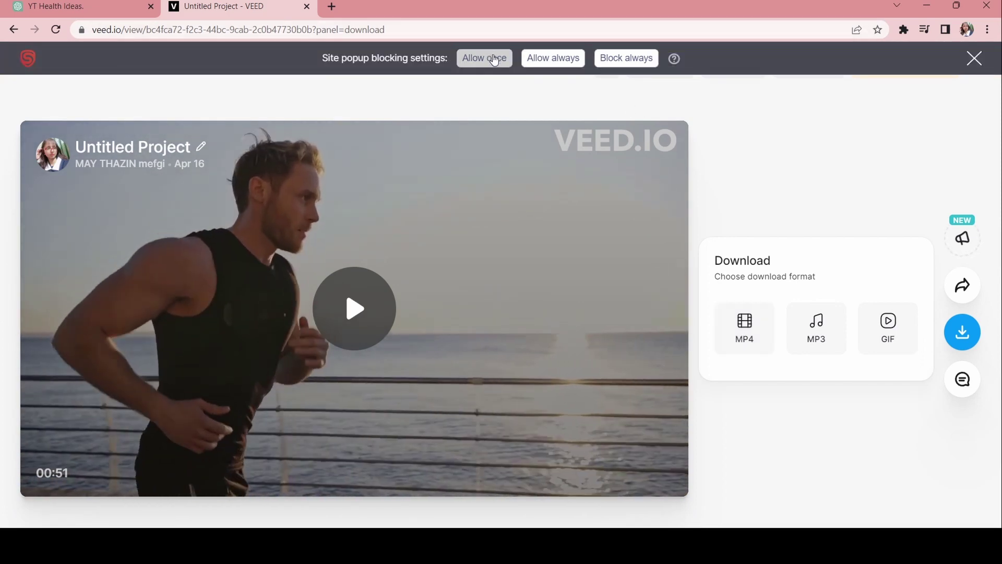